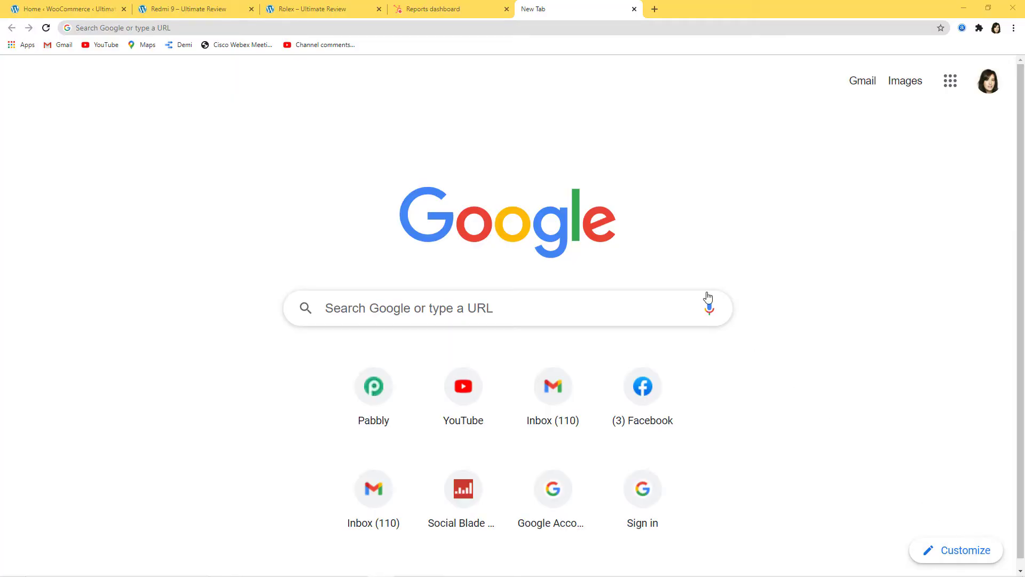
Step: Load pabbly.com in the new Chrome tab
click(243, 30)
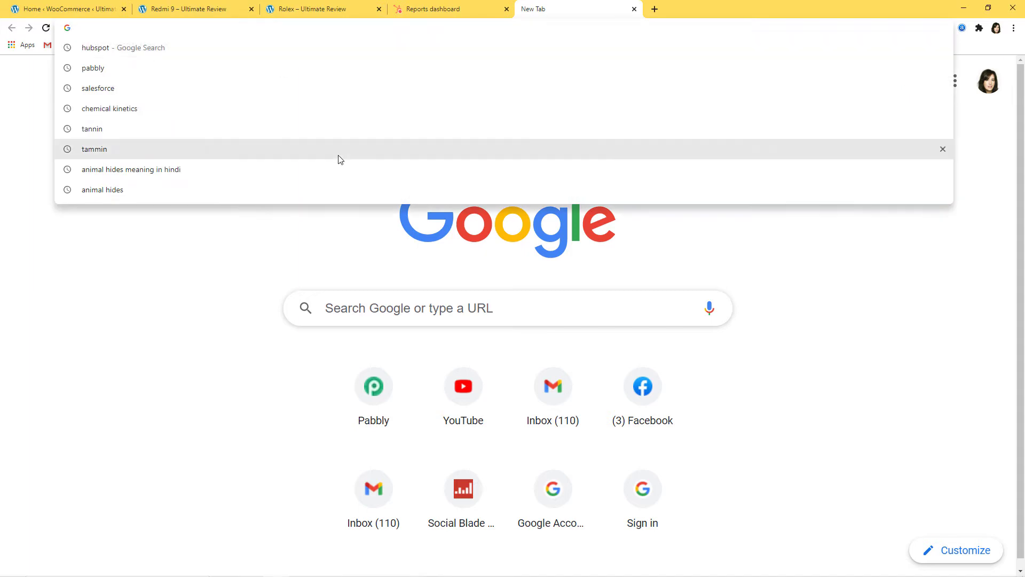
text(pabbly.co)
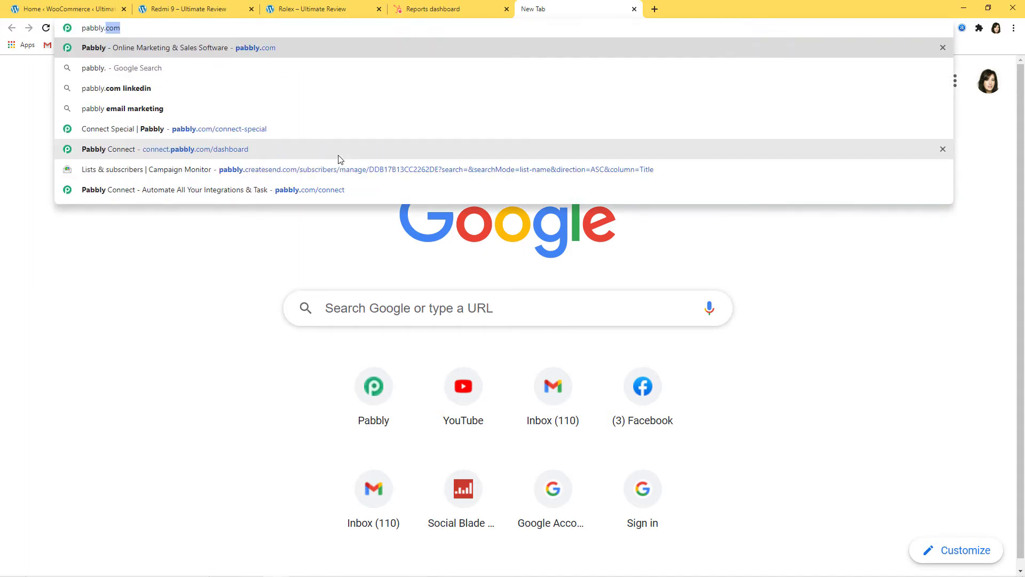
text(m)
key(Return)
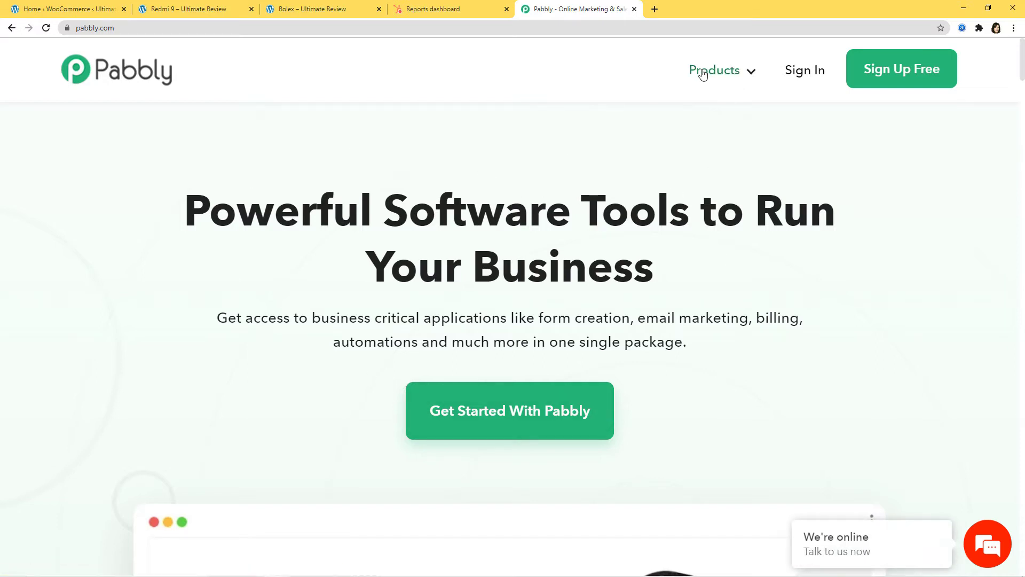
Step: Go from the Connect product page through Sign In to the Pabbly Connect dashboard
mouse_move(716, 67)
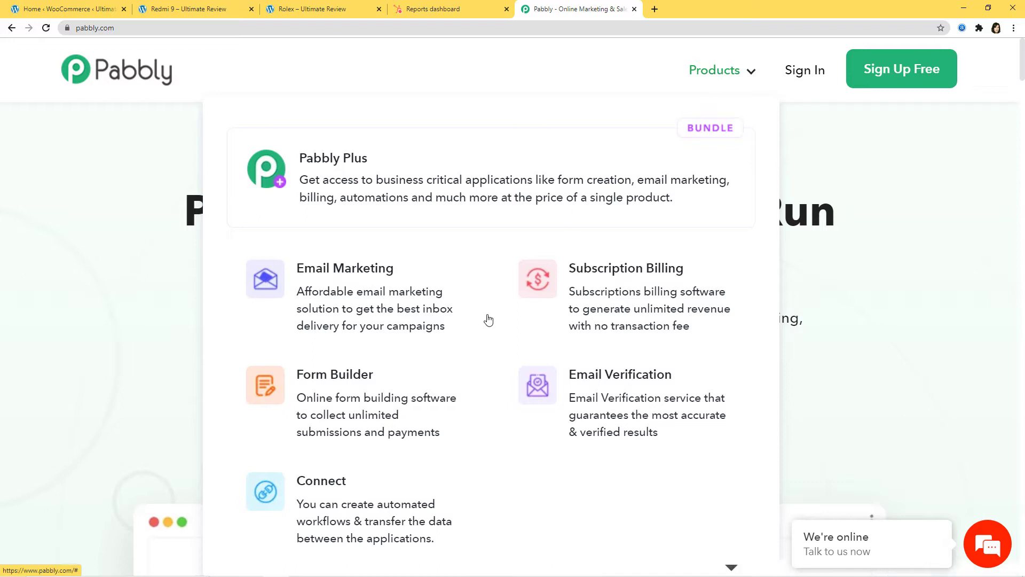
click(348, 496)
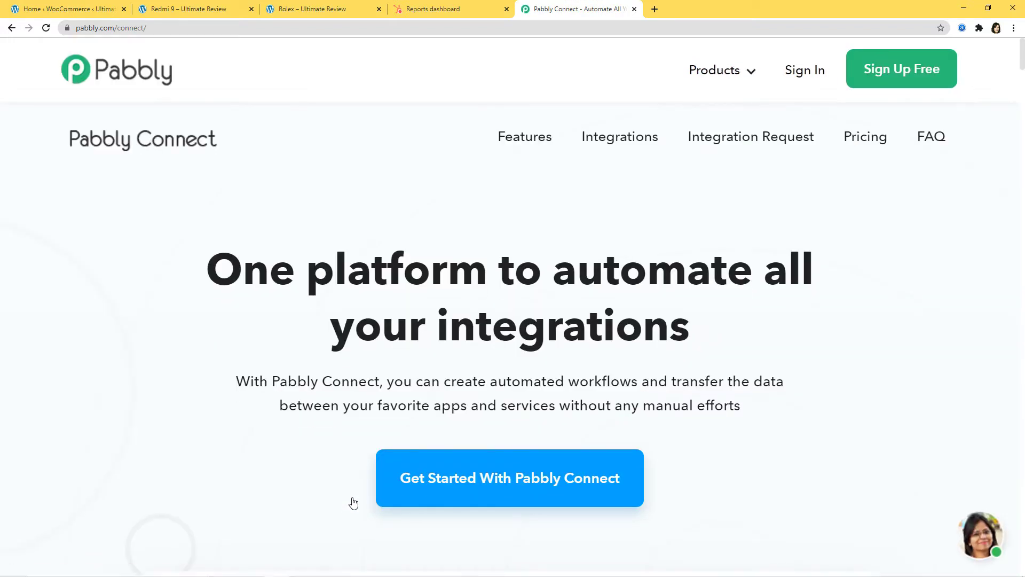
click(811, 76)
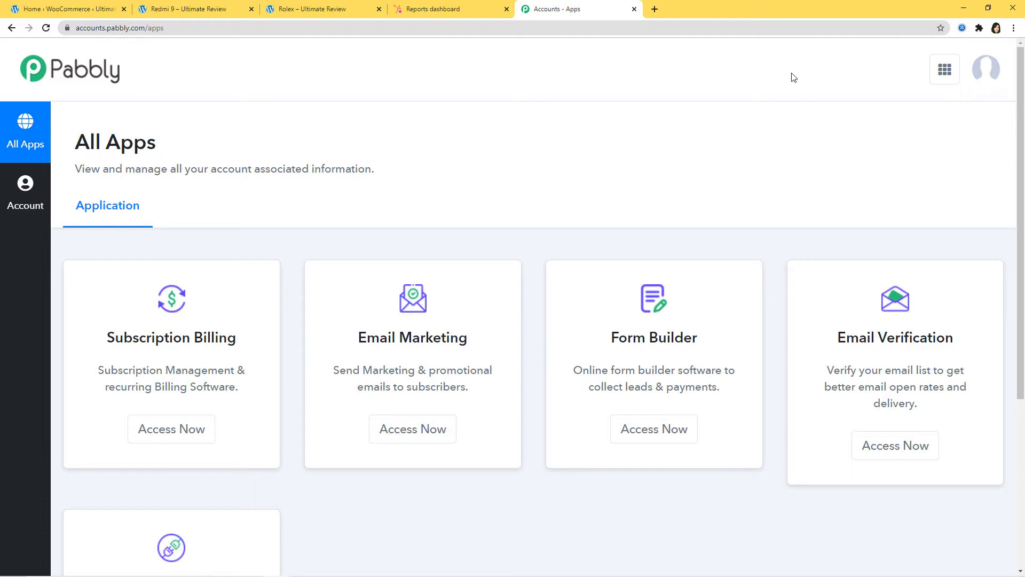
scroll(752, 196, down, 5)
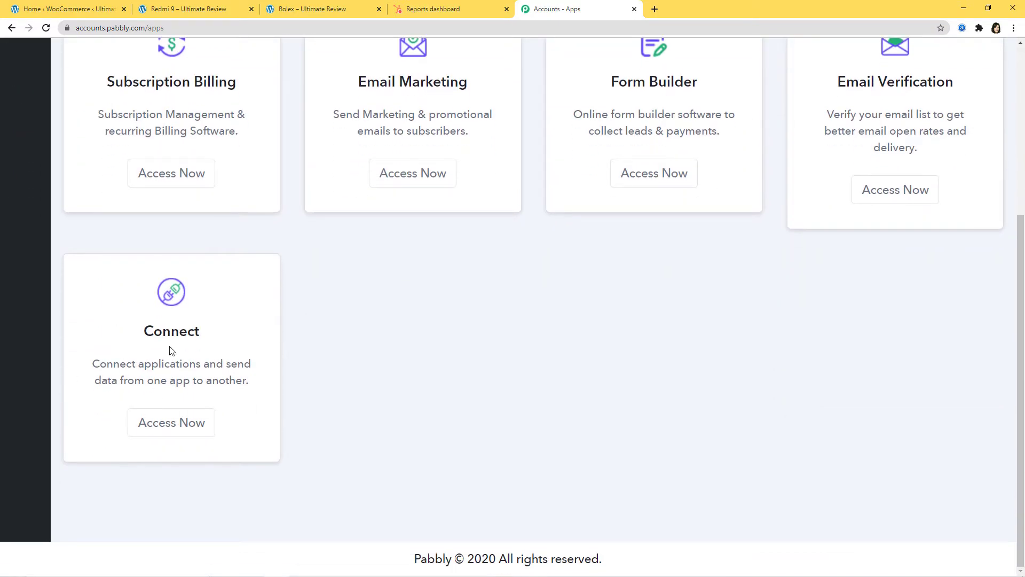
click(167, 430)
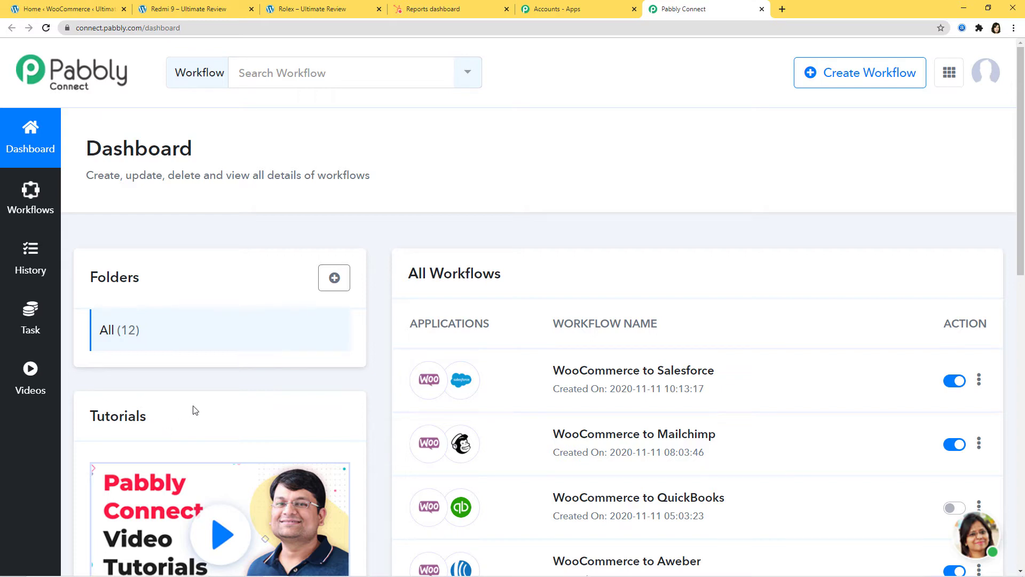
Step: Create a new Pabbly Connect workflow named 'WooCommerce to HubSpot'
click(856, 75)
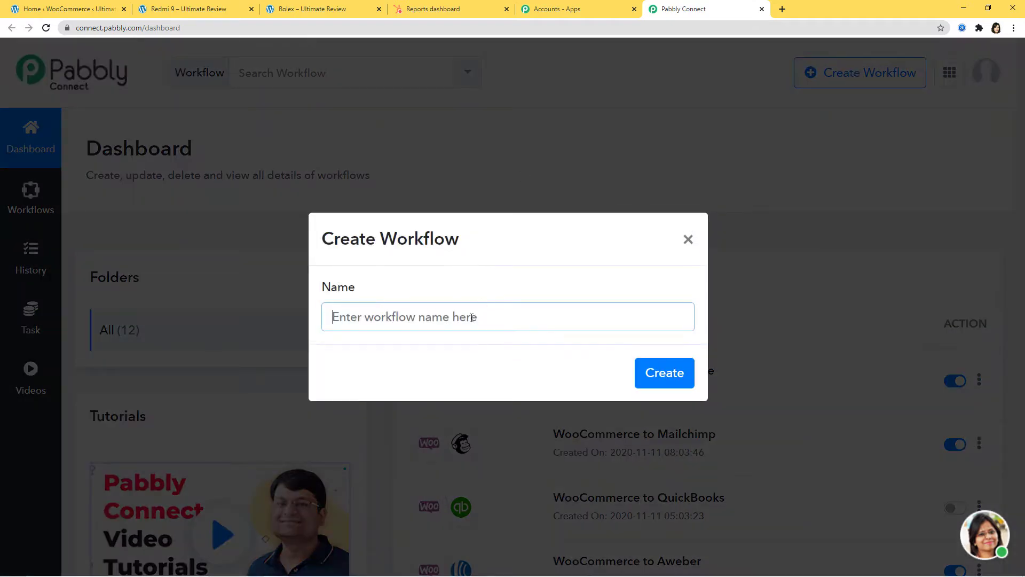
text(Wo)
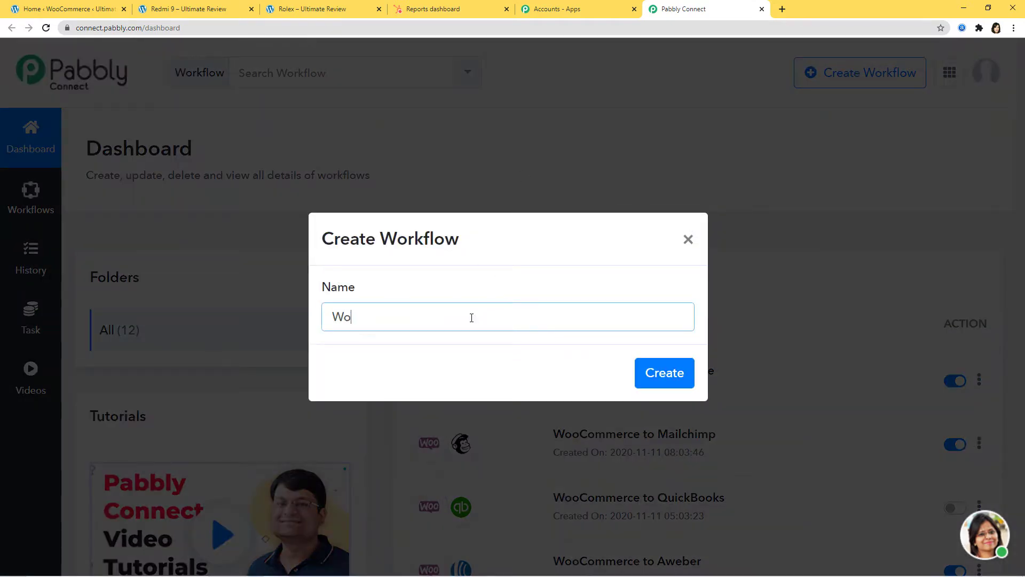
text(oCommerce to HubSpo)
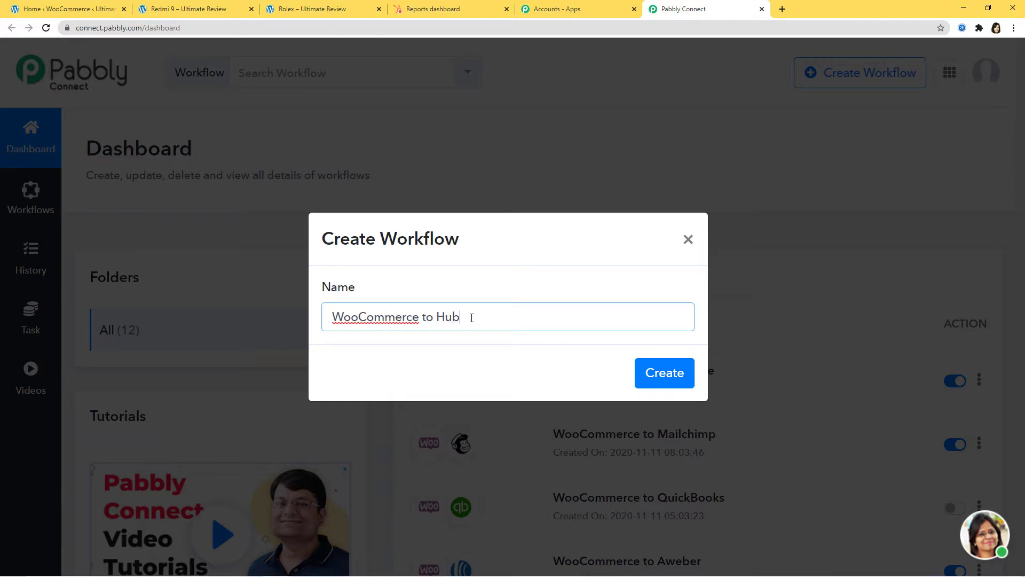
text(t)
click(660, 372)
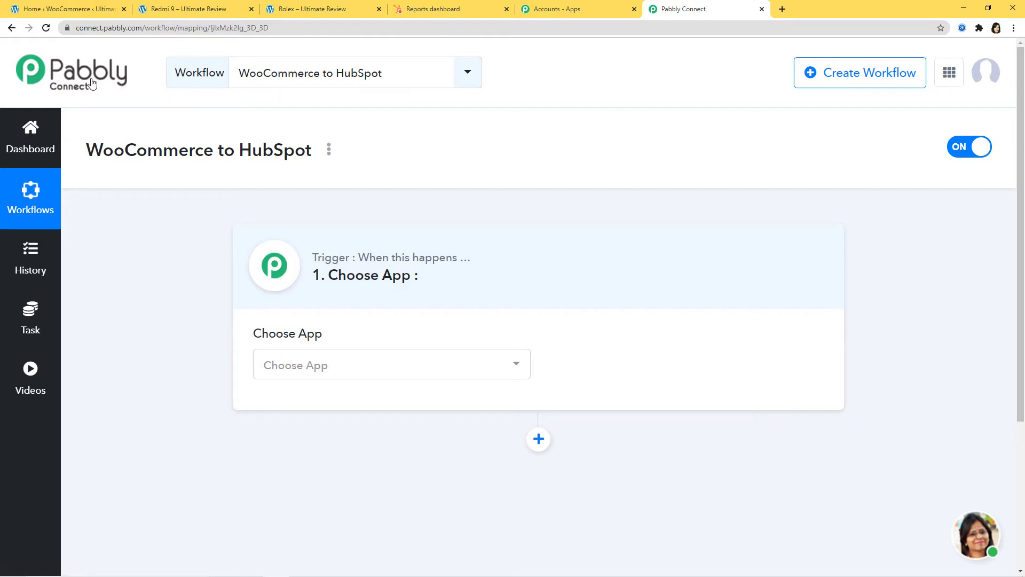
Step: Set the workflow trigger to WooCommerce with the New Order Created event
click(435, 368)
text(w)
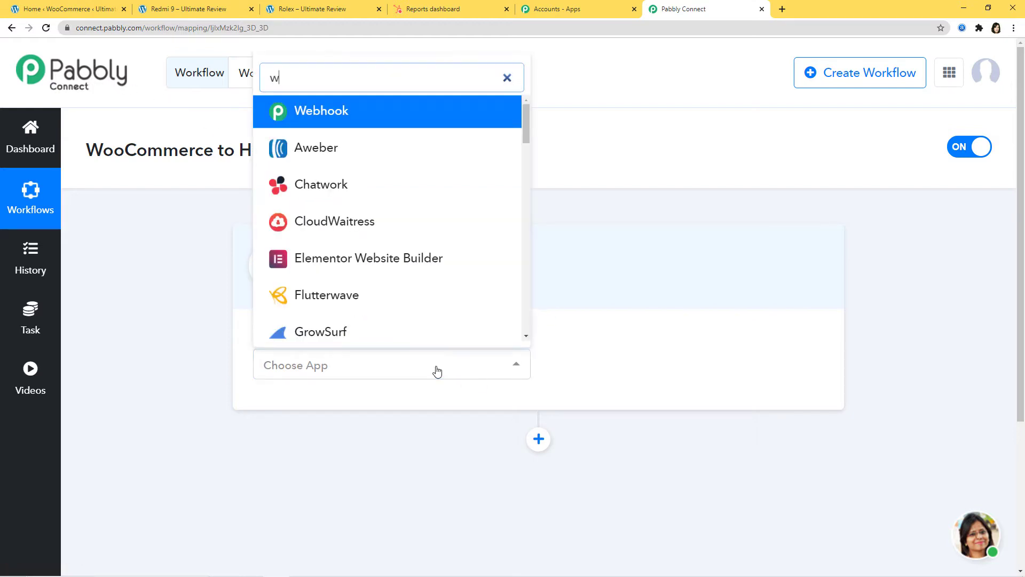
text(oo)
click(399, 285)
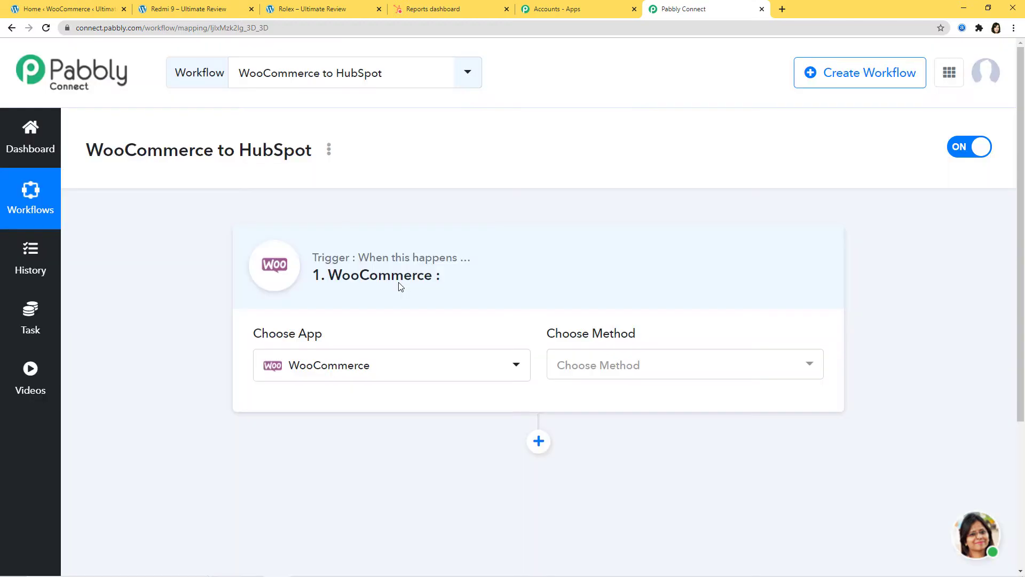
click(644, 365)
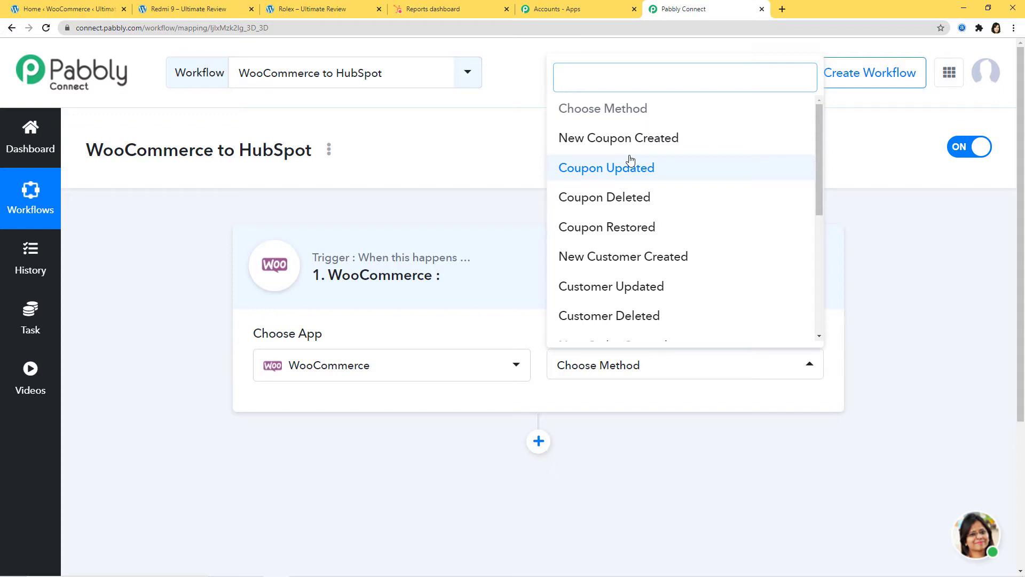
text(order)
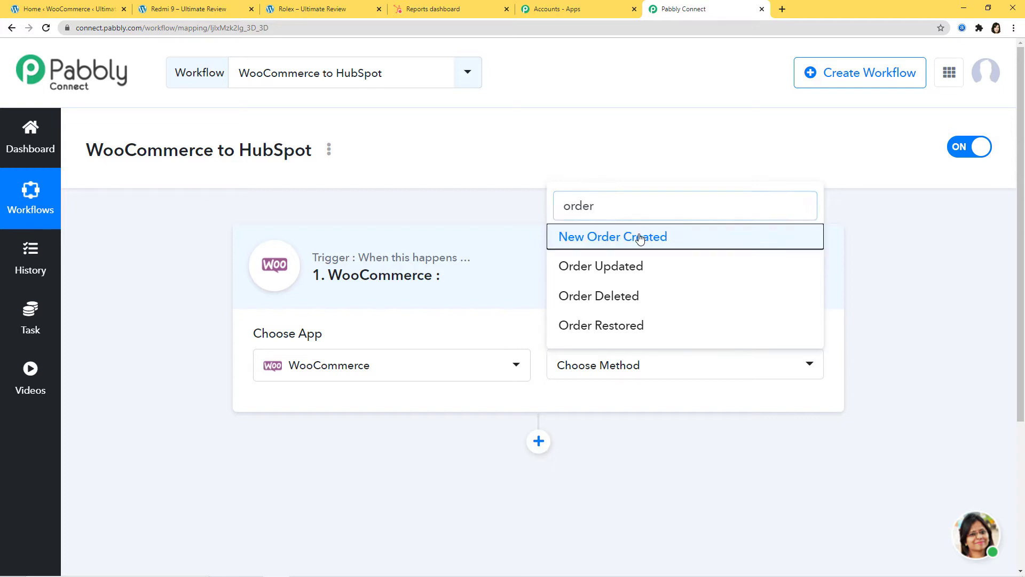
click(640, 237)
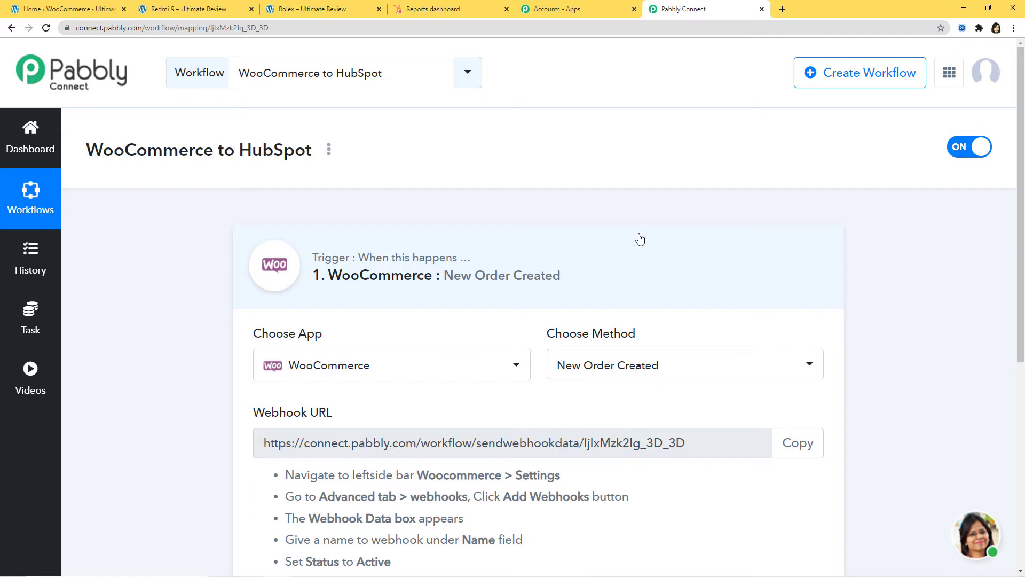
Step: Copy the New Order Created webhook URL and return to the WooCommerce admin tab
click(659, 373)
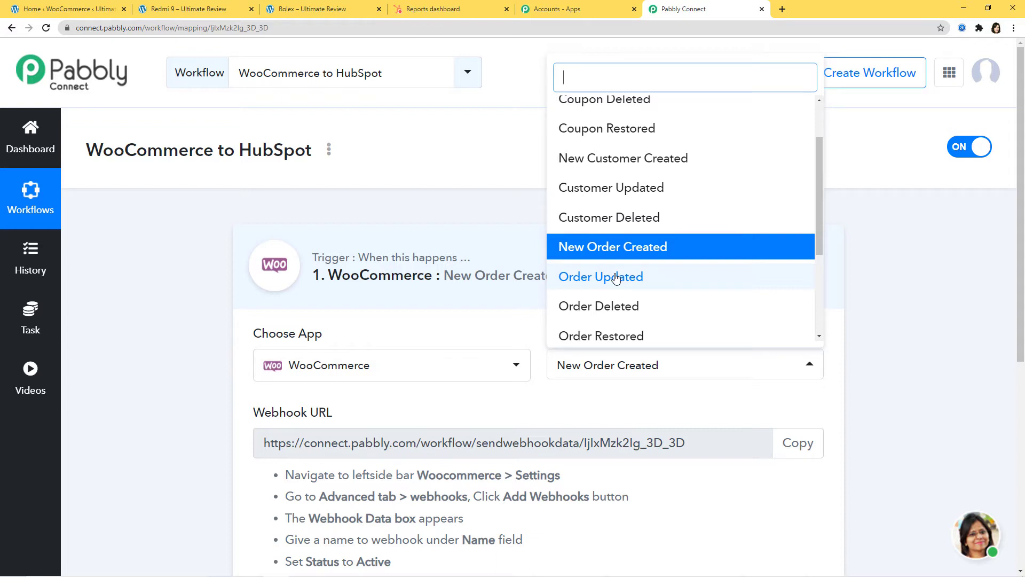
click(569, 394)
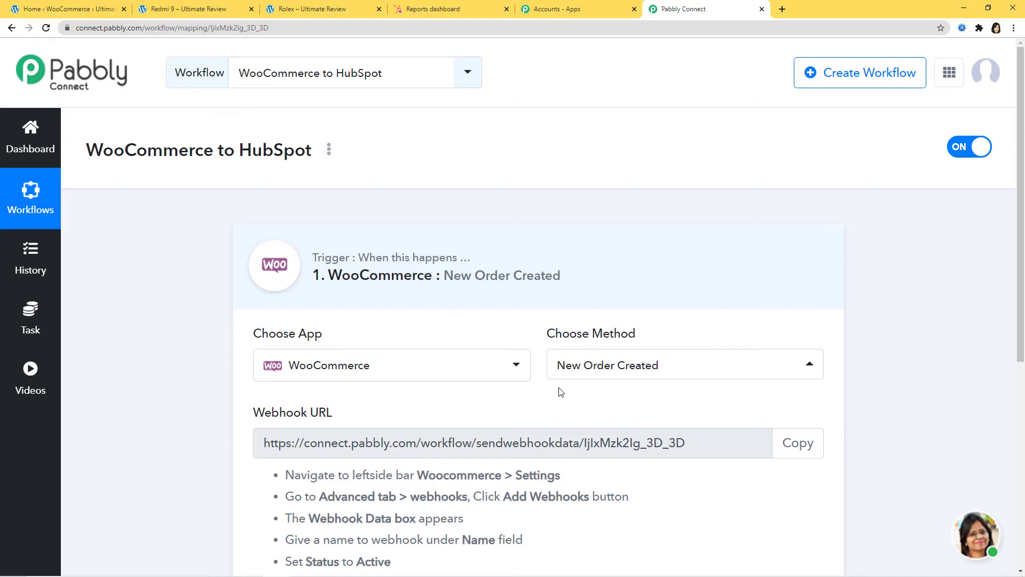
scroll(560, 391, down, 4)
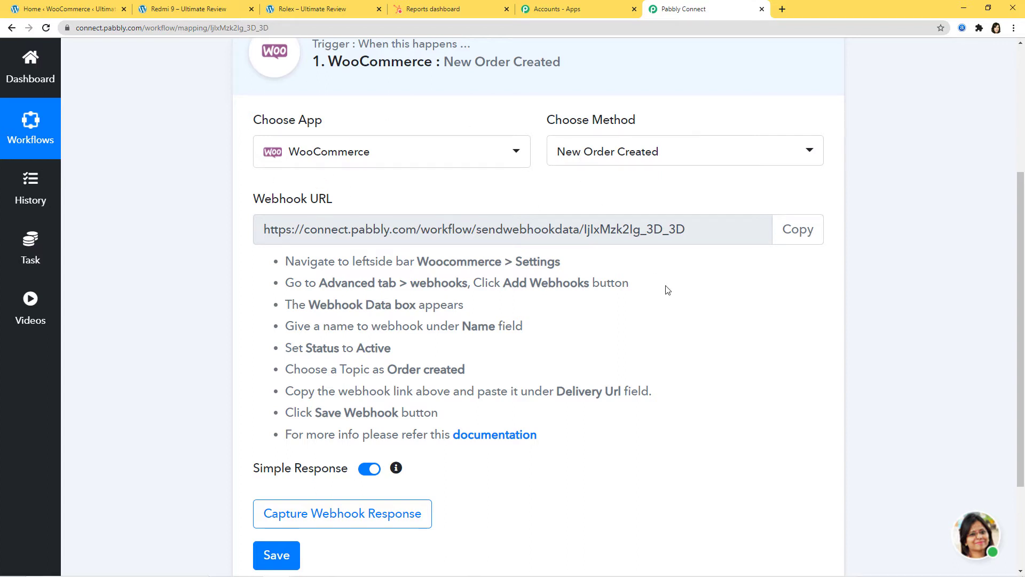
scroll(666, 288, up, 2)
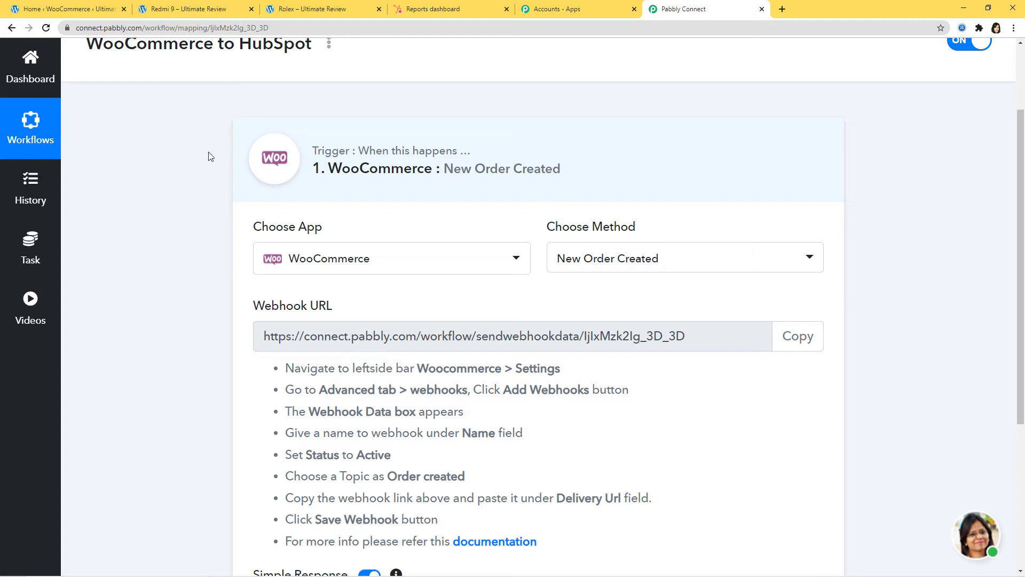
scroll(563, 293, down, 2)
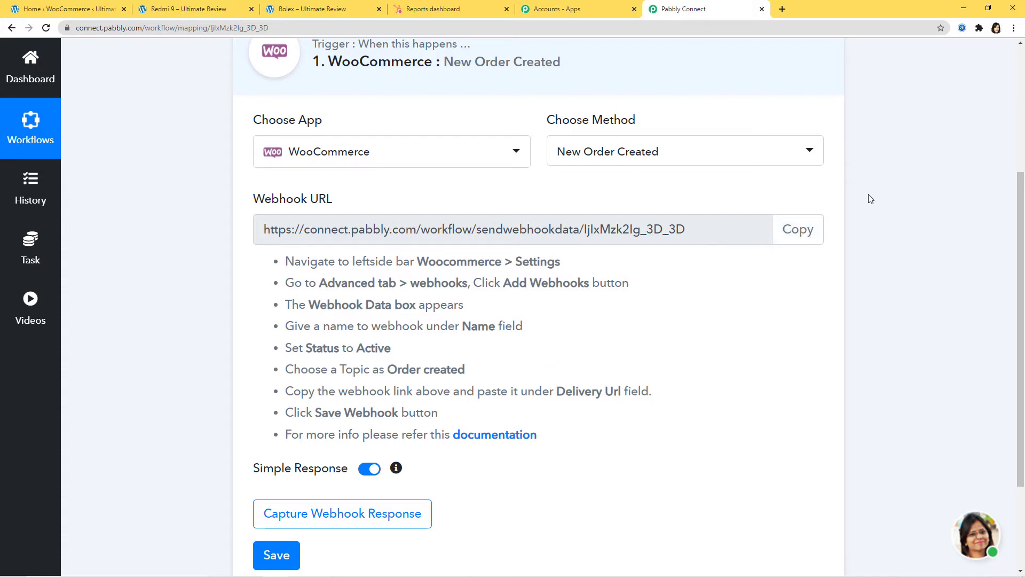
click(799, 233)
key(ctrl+c)
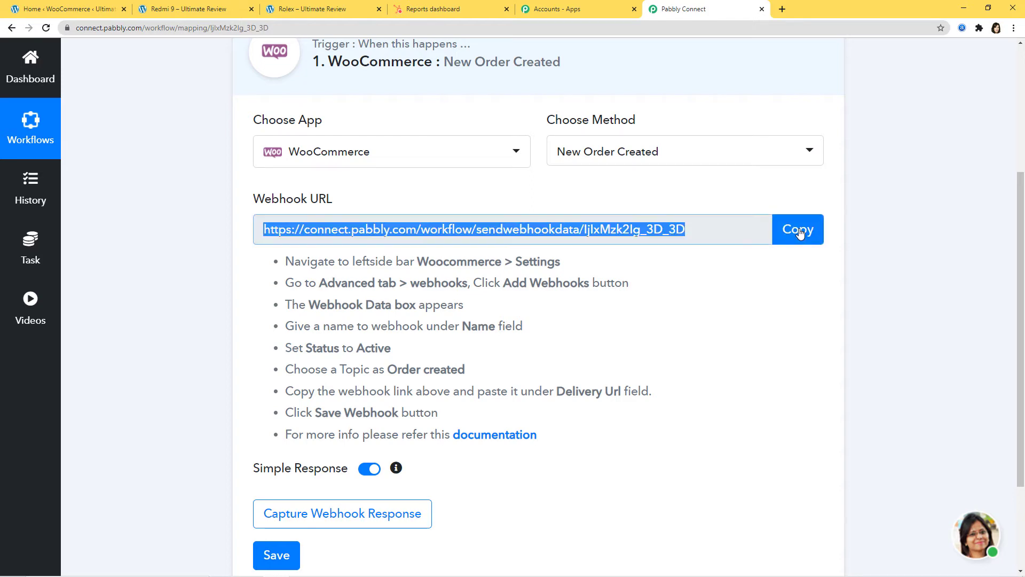
click(53, 10)
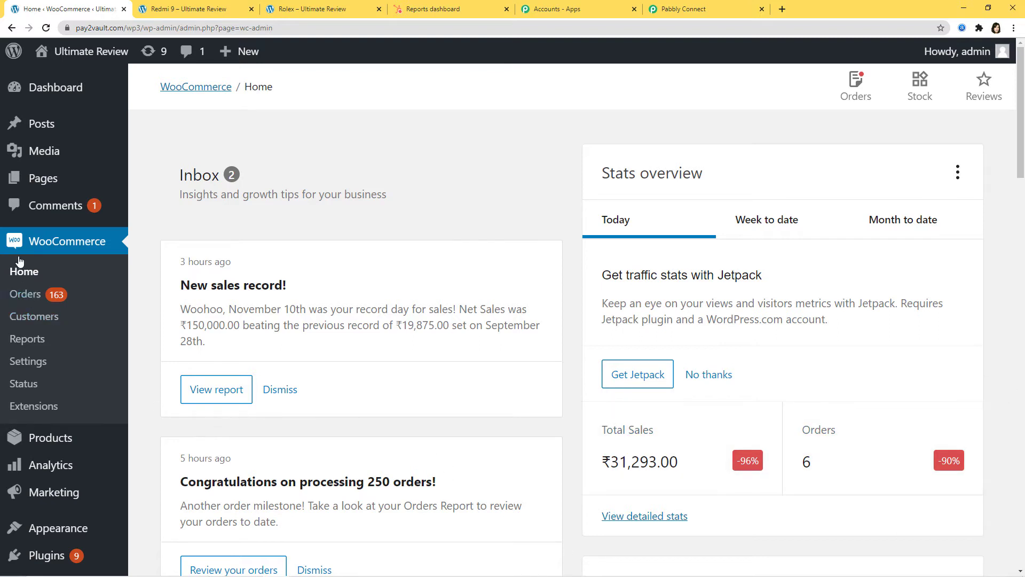
Step: Start a new webhook under WooCommerce Settings > Advanced > Webhooks
click(21, 362)
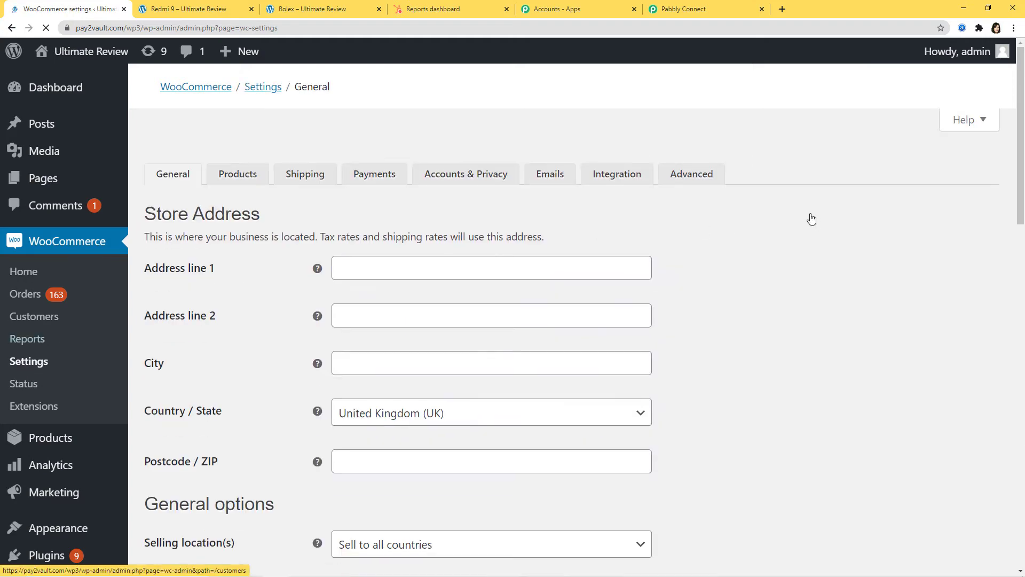
click(687, 156)
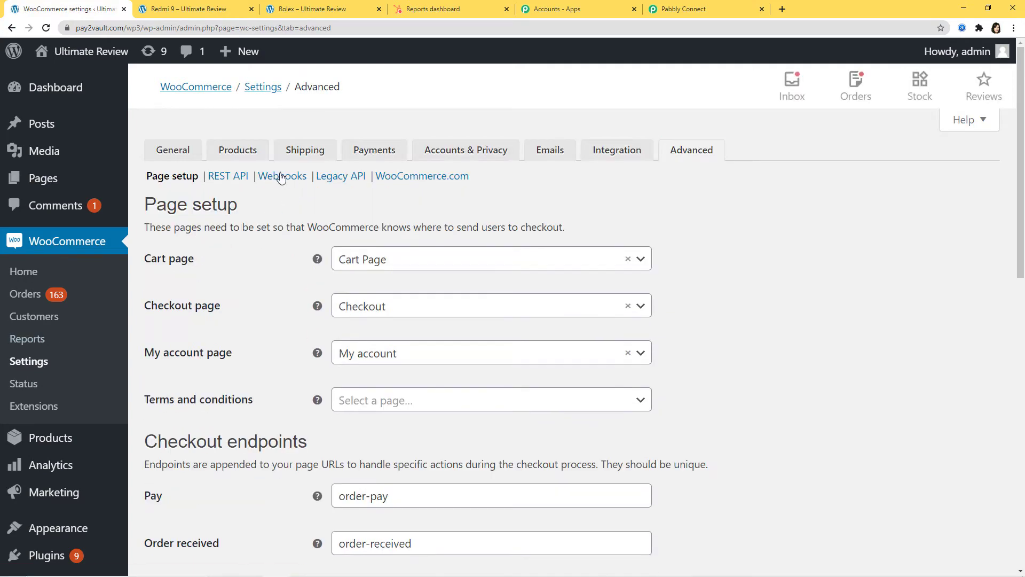
click(281, 177)
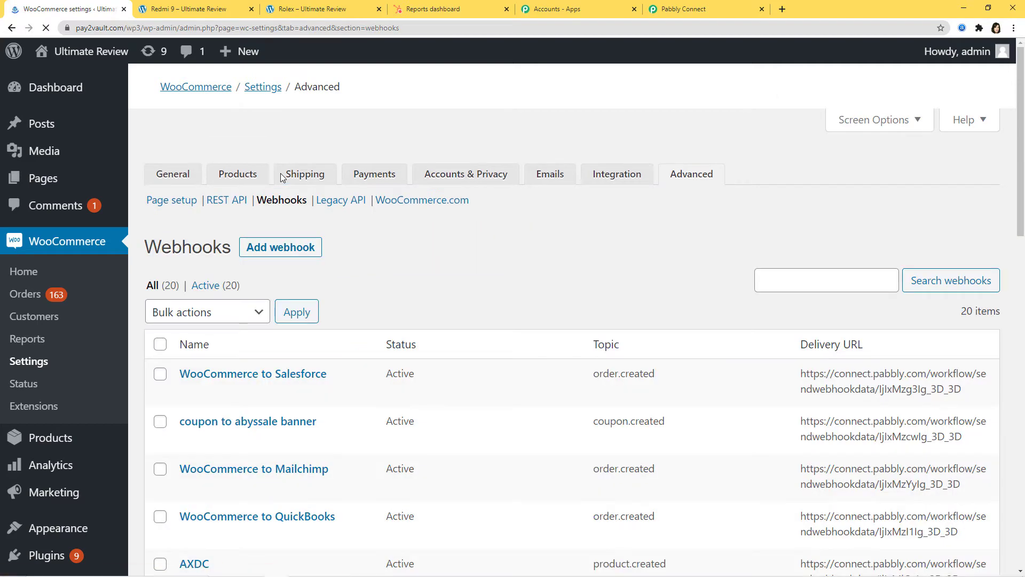
click(282, 224)
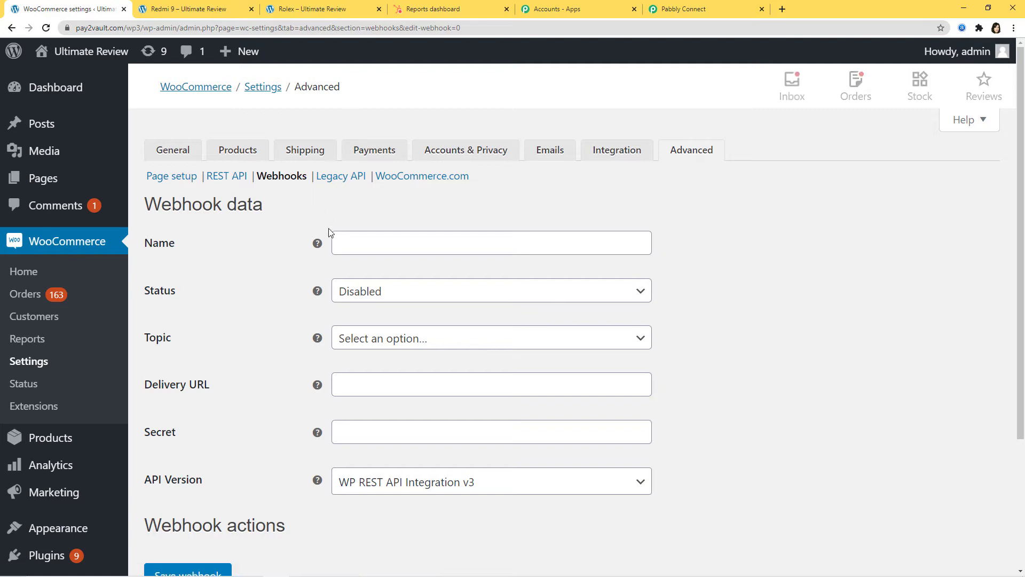
Step: Name the webhook 'WooCommerce to HubSpot', set status Active and topic Order created
click(380, 247)
text(WooCommerce to Hu)
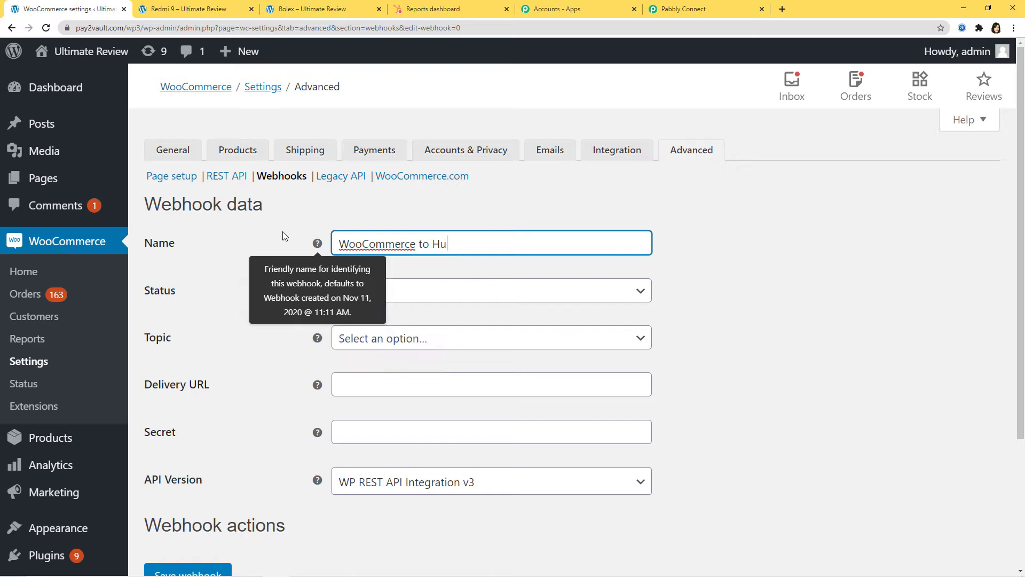
text(bSpot)
click(615, 300)
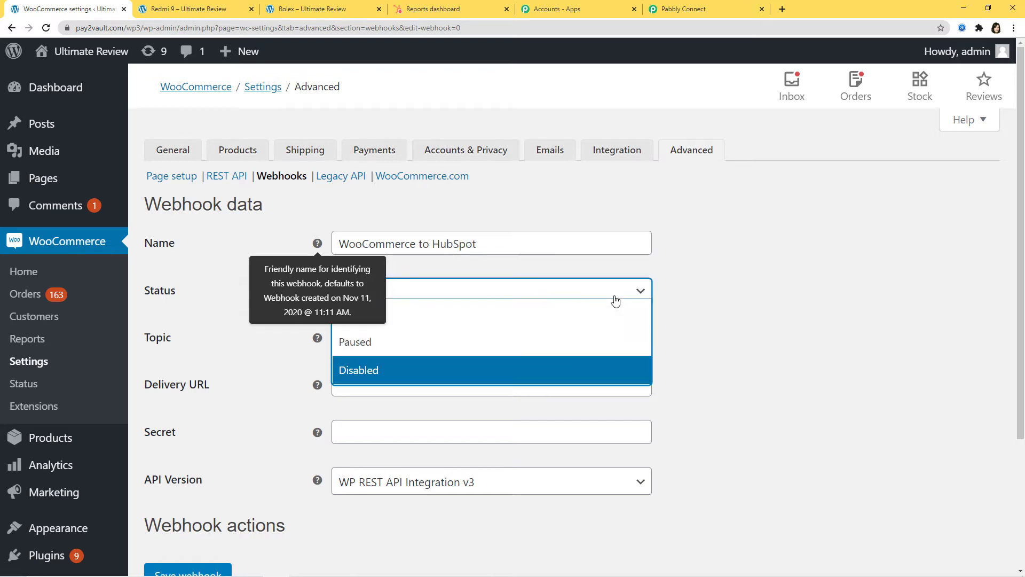
click(587, 320)
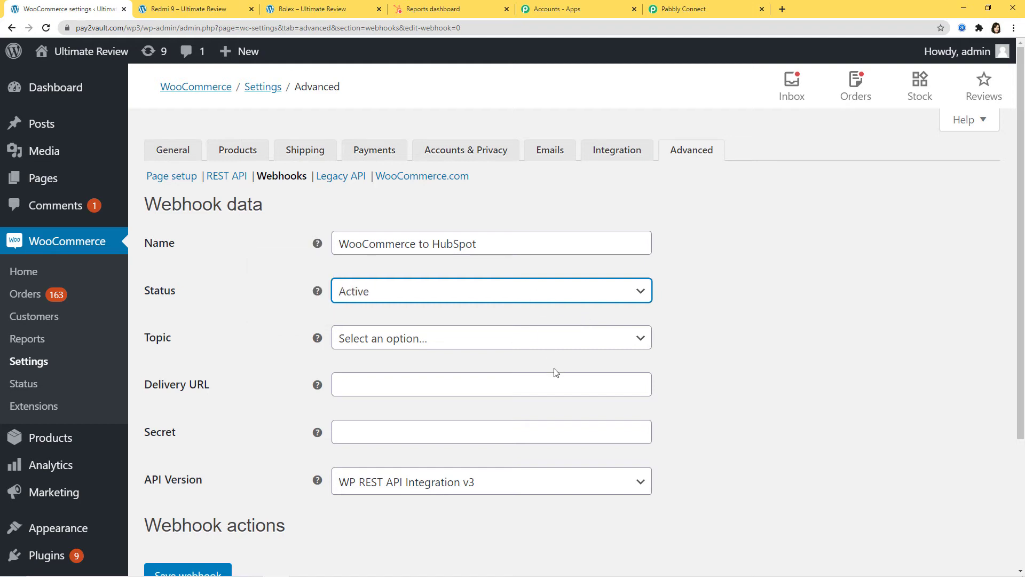
click(423, 340)
click(480, 365)
text(order)
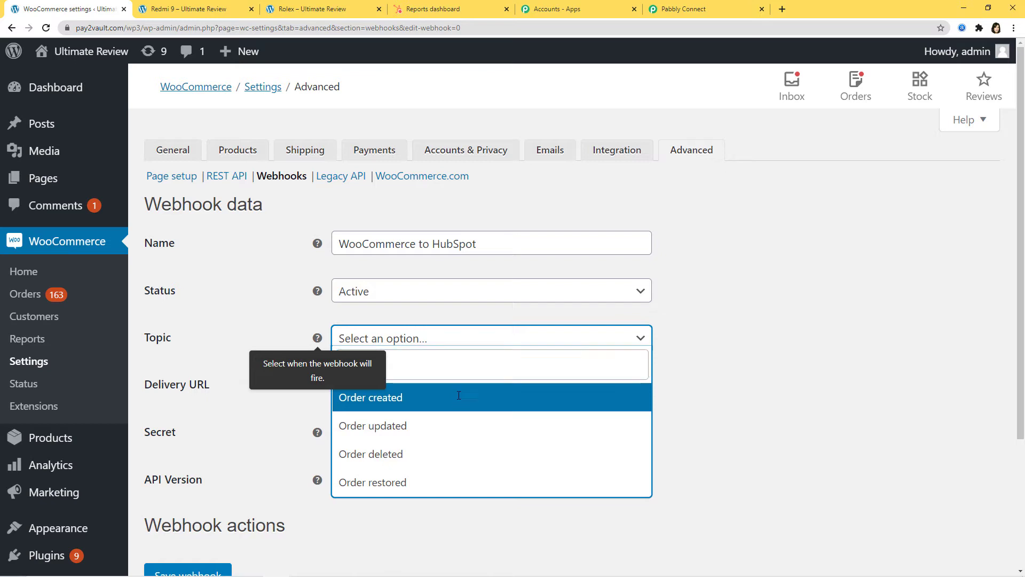
click(460, 401)
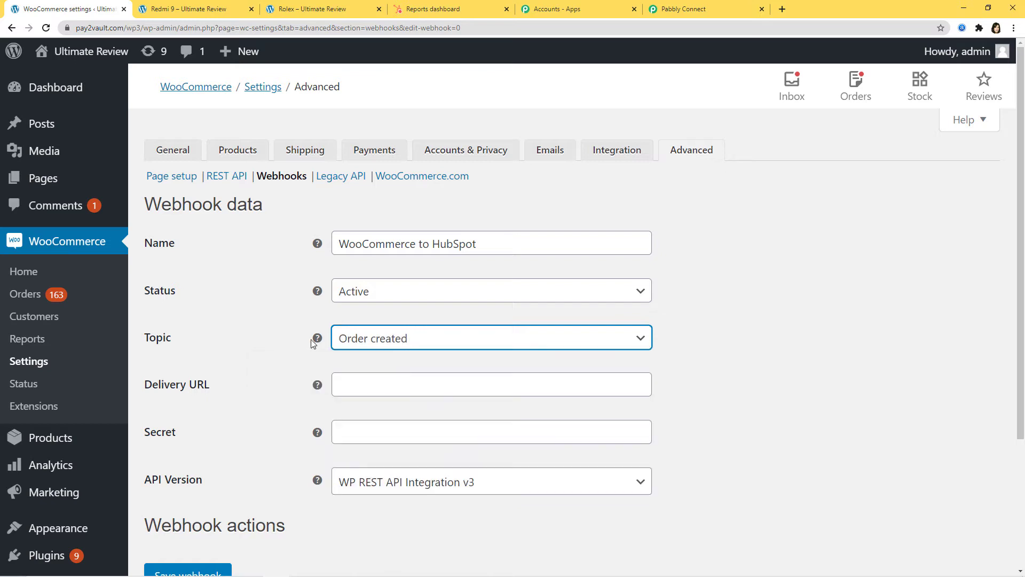
Step: Paste the Pabbly webhook URL as the Delivery URL and save the webhook
click(377, 388)
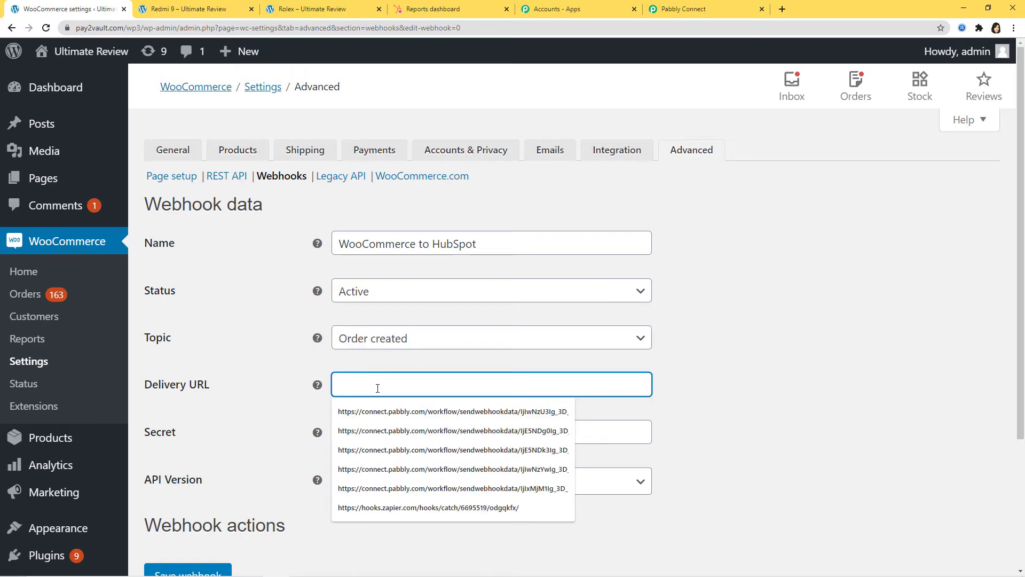
key(ctrl+v)
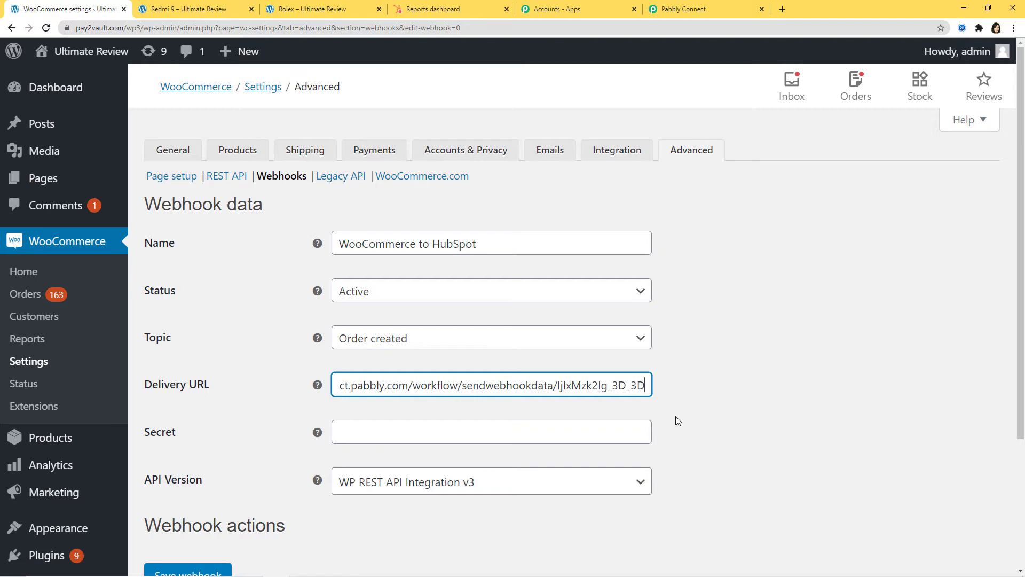
scroll(675, 415, down, 2)
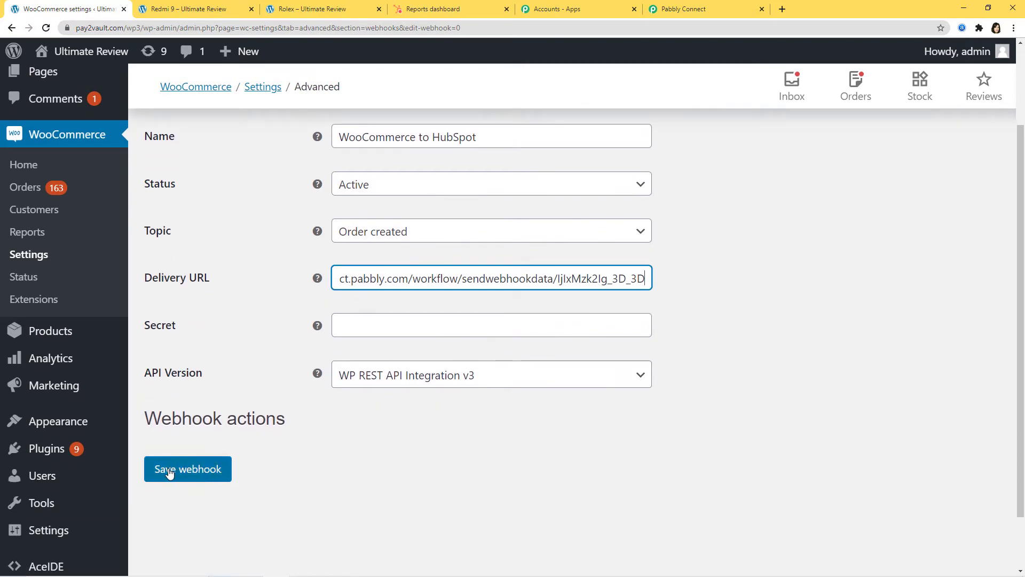
click(183, 472)
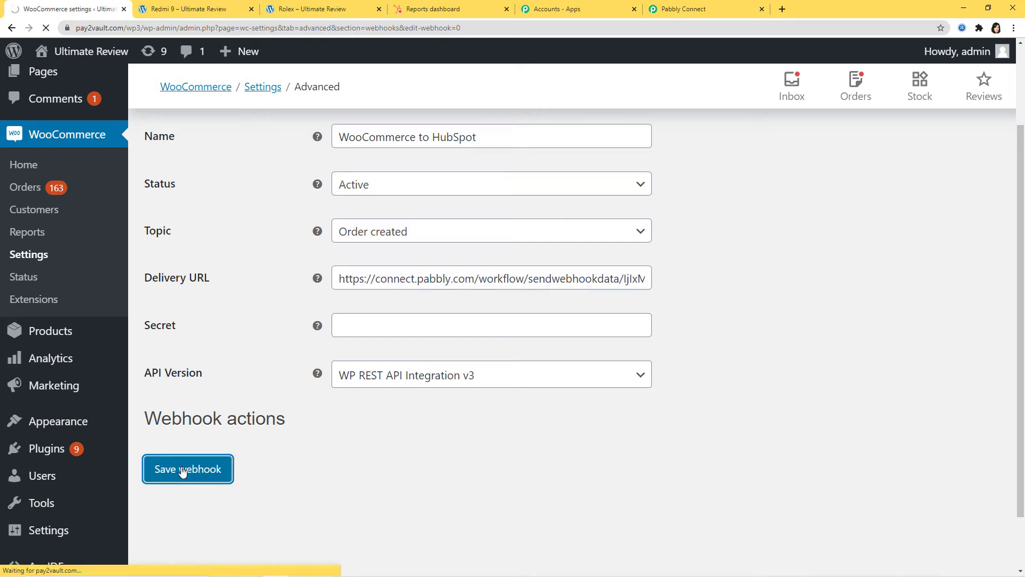
scroll(207, 440, down, 1)
scroll(208, 440, down, 4)
click(191, 439)
scroll(781, 382, down, 5)
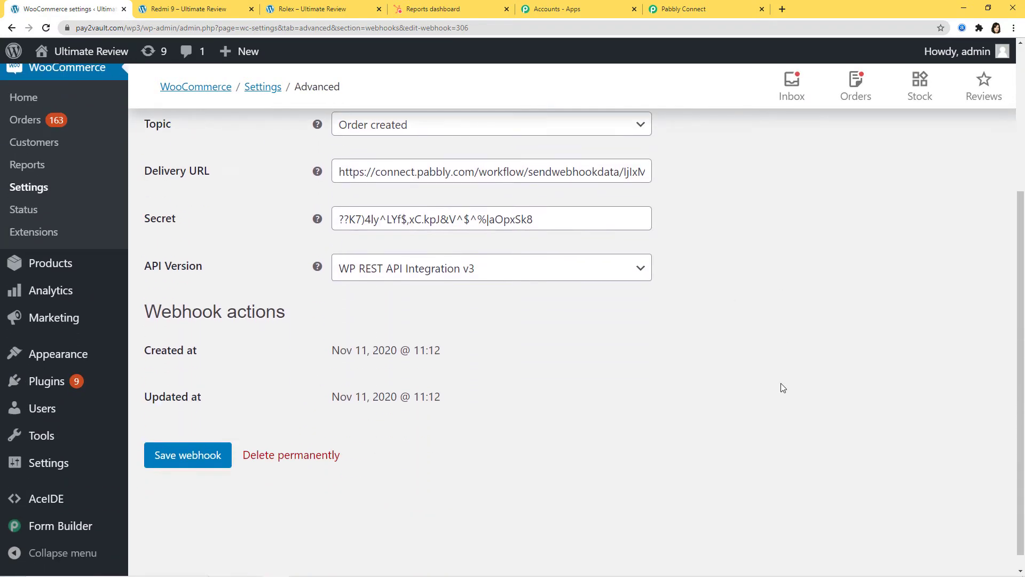
Step: Set the Pabbly Connect trigger to capture the incoming webhook response
click(697, 12)
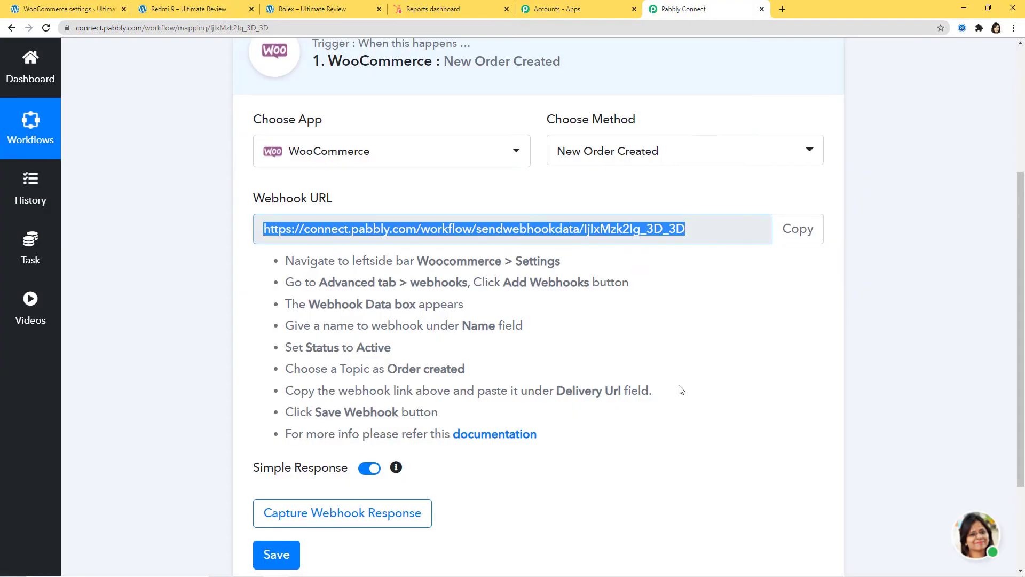
scroll(681, 390, down, 2)
click(339, 408)
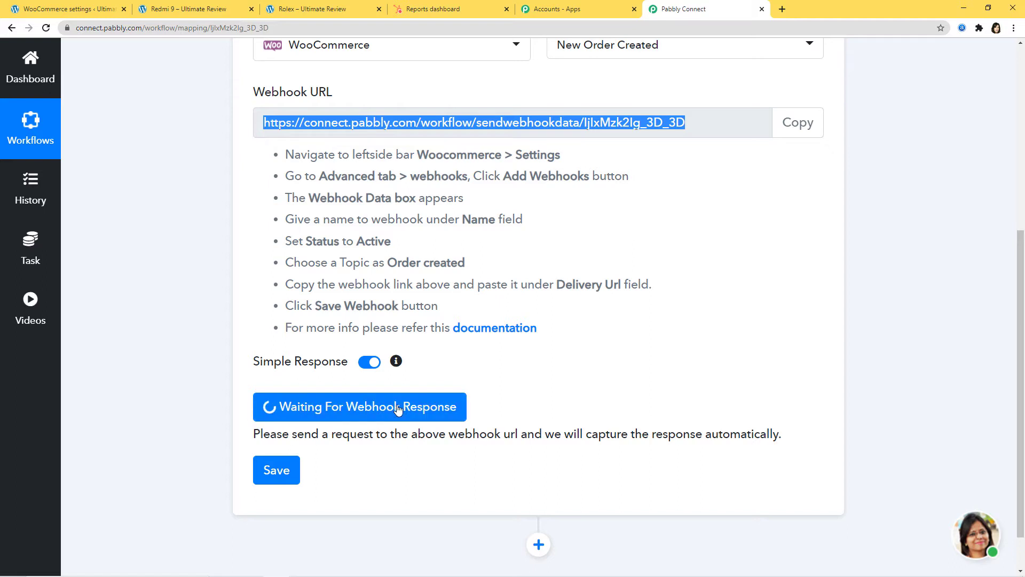
Step: Bring up the store's Redmi 9 product page in its tab
click(188, 9)
scroll(670, 433, down, 2)
scroll(537, 438, down, 2)
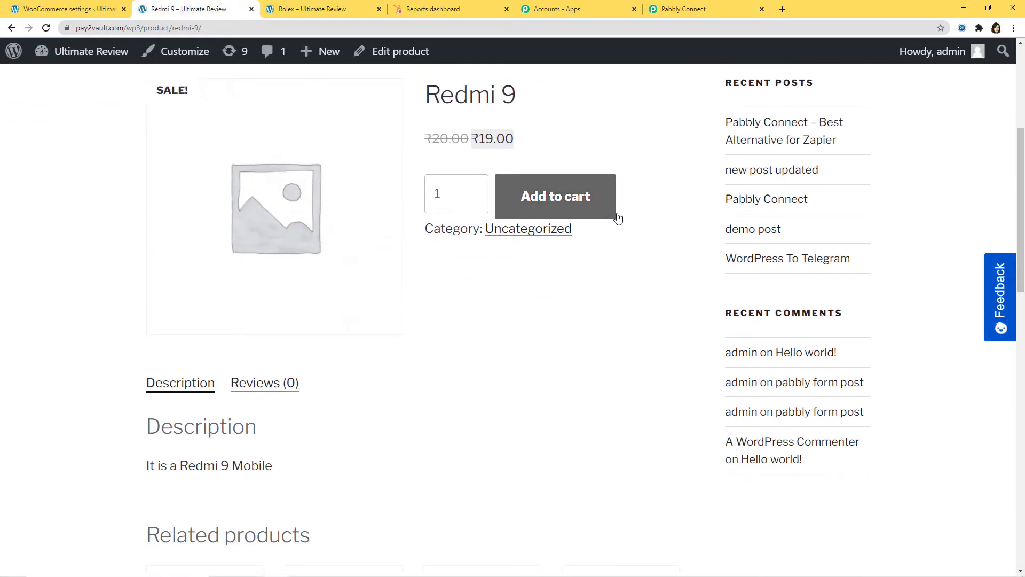
Step: Add one Redmi 9 to the cart and place a ₹19.00 cash-on-delivery order
click(557, 205)
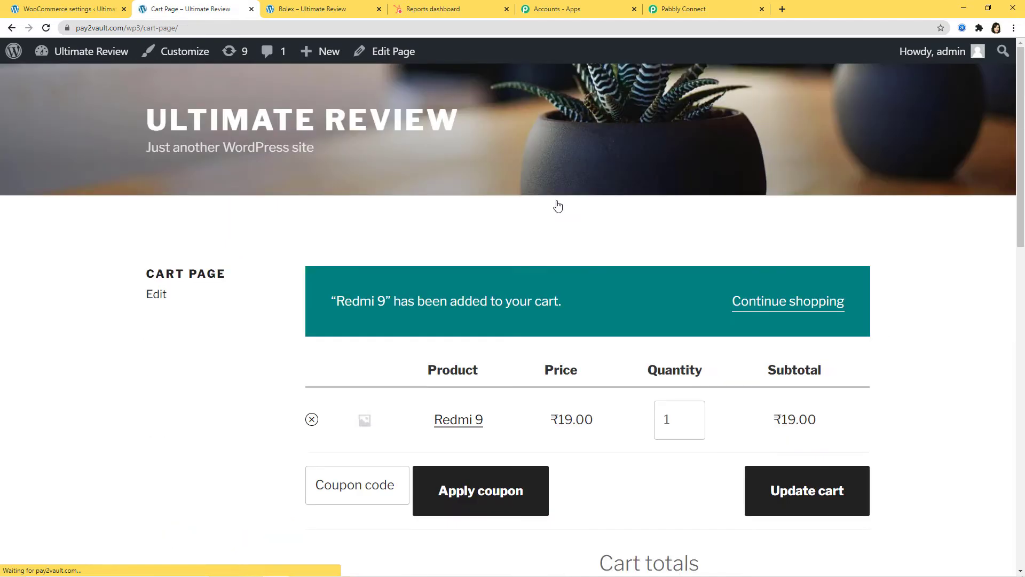
scroll(558, 205, down, 2)
scroll(559, 205, down, 5)
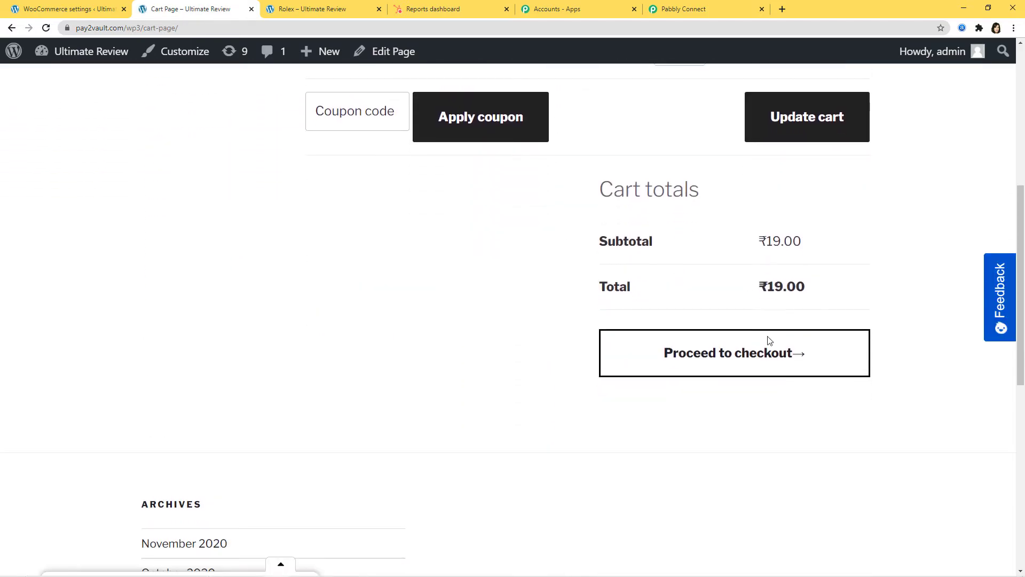
click(745, 365)
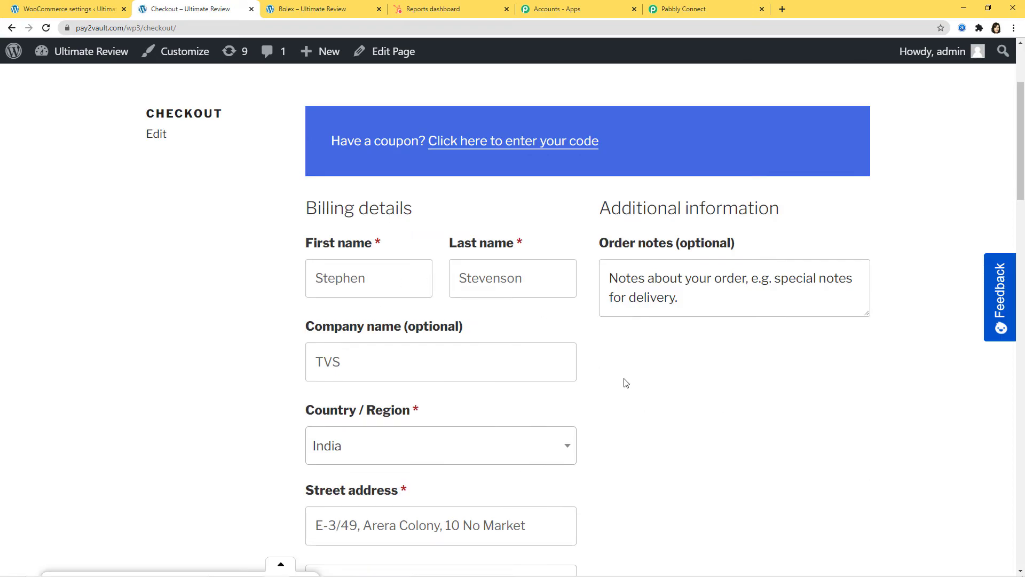
scroll(620, 379, down, 8)
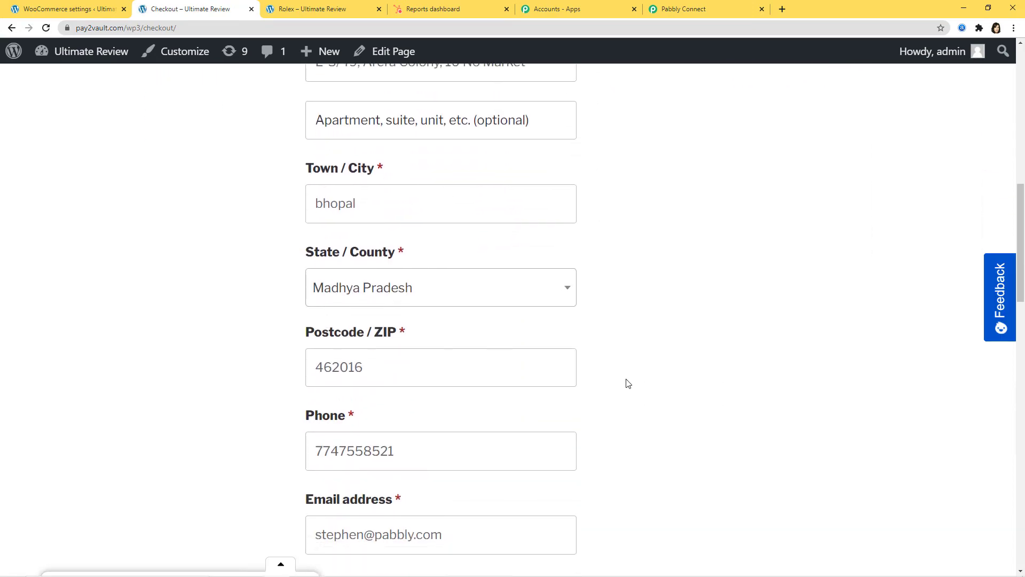
scroll(627, 382, down, 10)
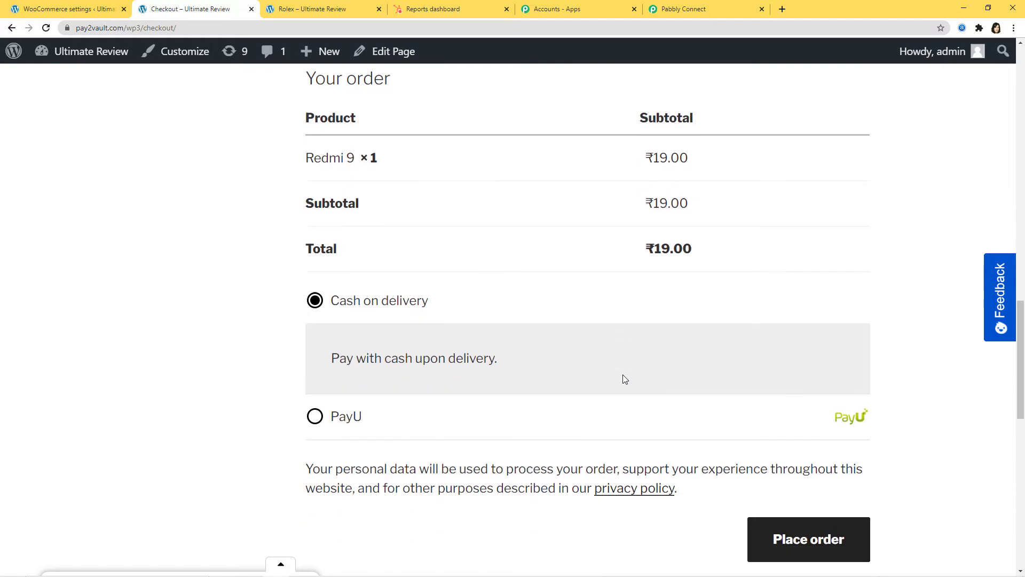
scroll(625, 379, down, 2)
click(790, 475)
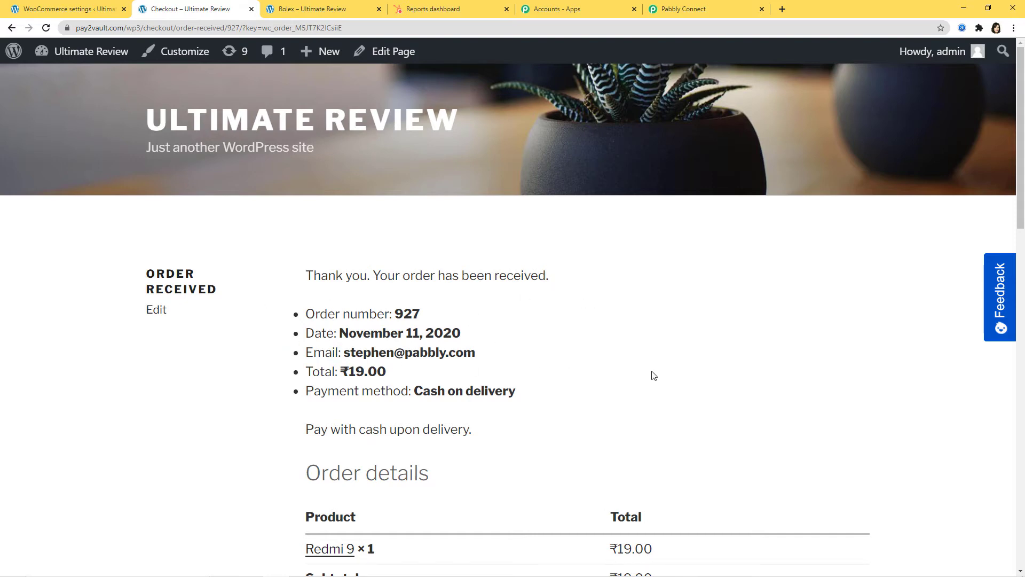
scroll(480, 416, down, 2)
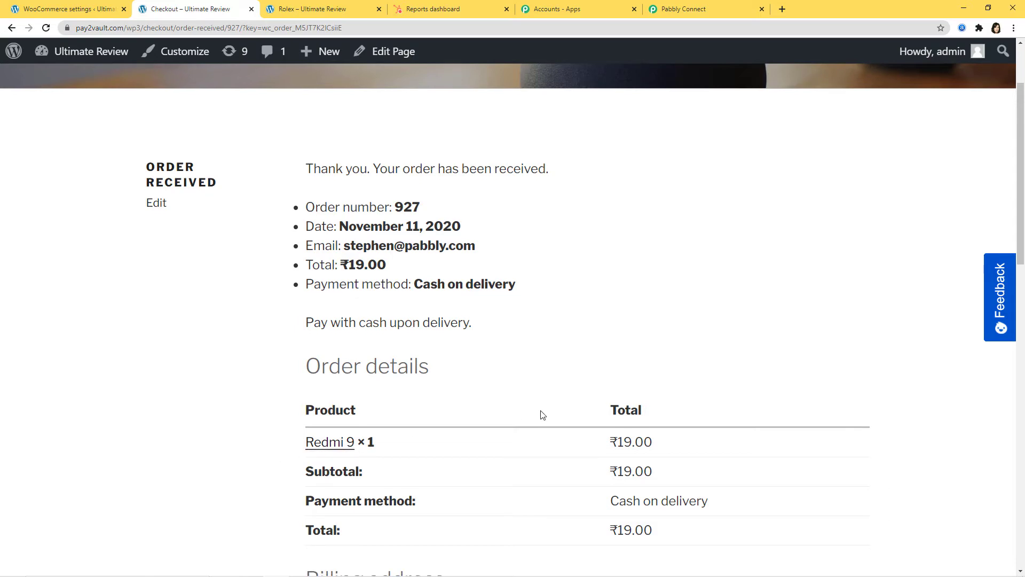
Step: Review the captured order's billing and shipping fields in Pabbly and save the trigger
click(679, 11)
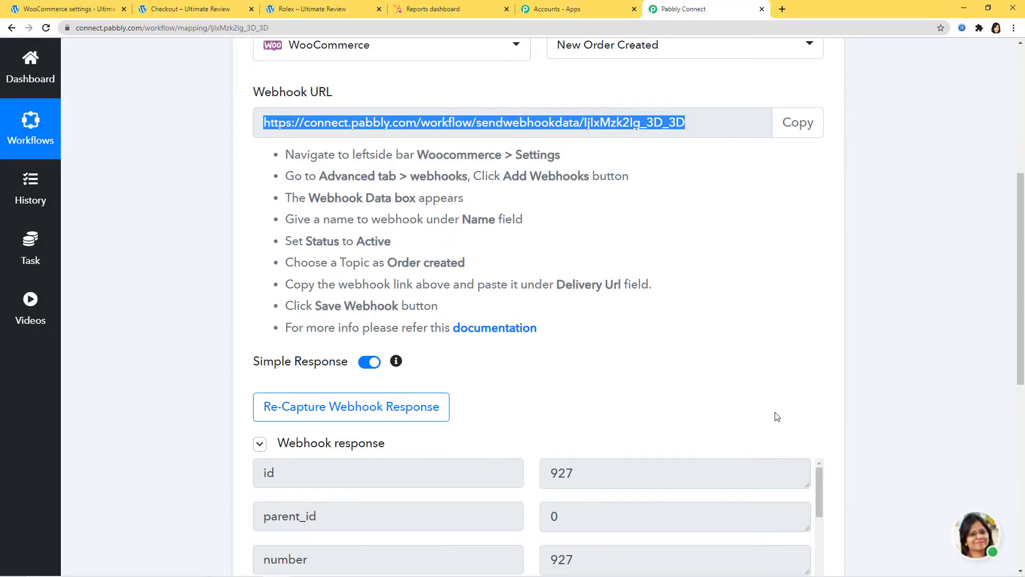
scroll(777, 417, down, 3)
scroll(762, 408, down, 2)
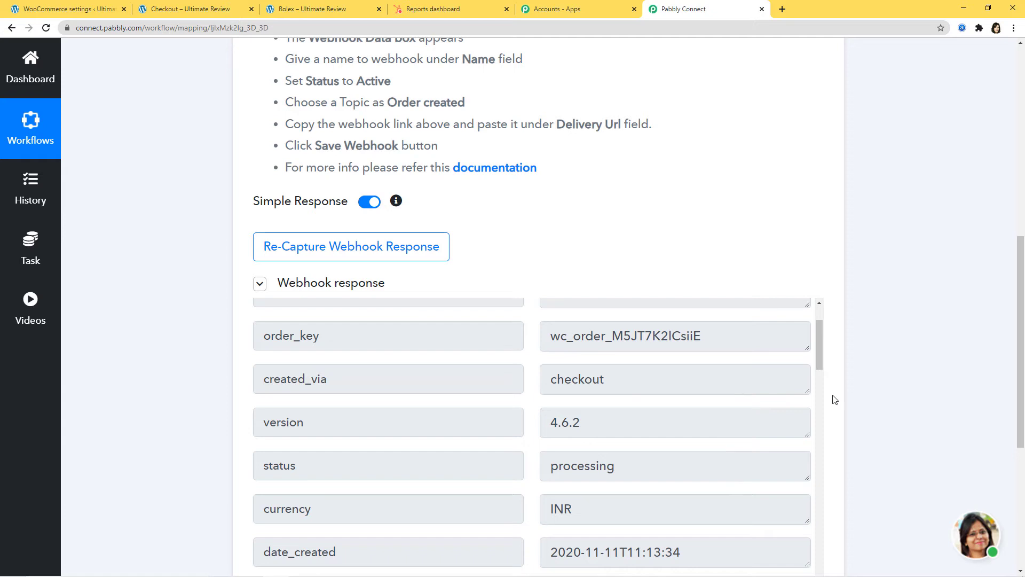
scroll(835, 398, down, 3)
scroll(727, 415, down, 10)
scroll(724, 401, down, 4)
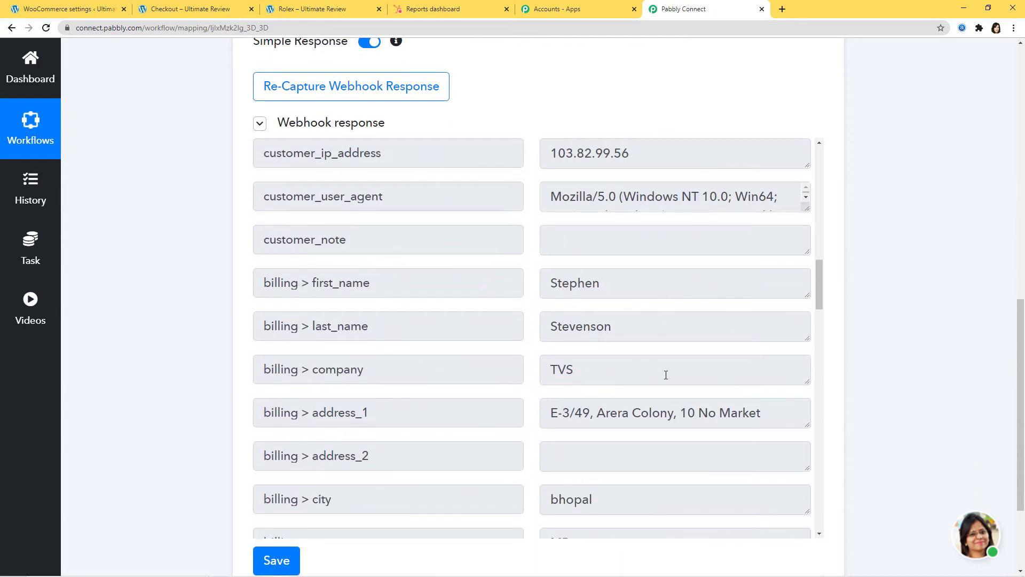
scroll(503, 251, down, 3)
scroll(721, 379, down, 2)
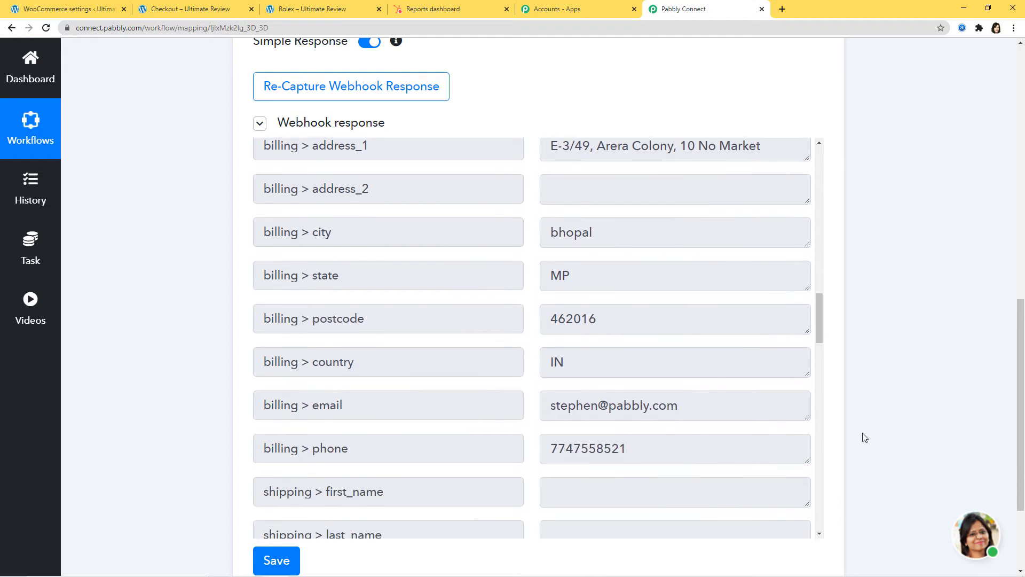
scroll(927, 425, down, 3)
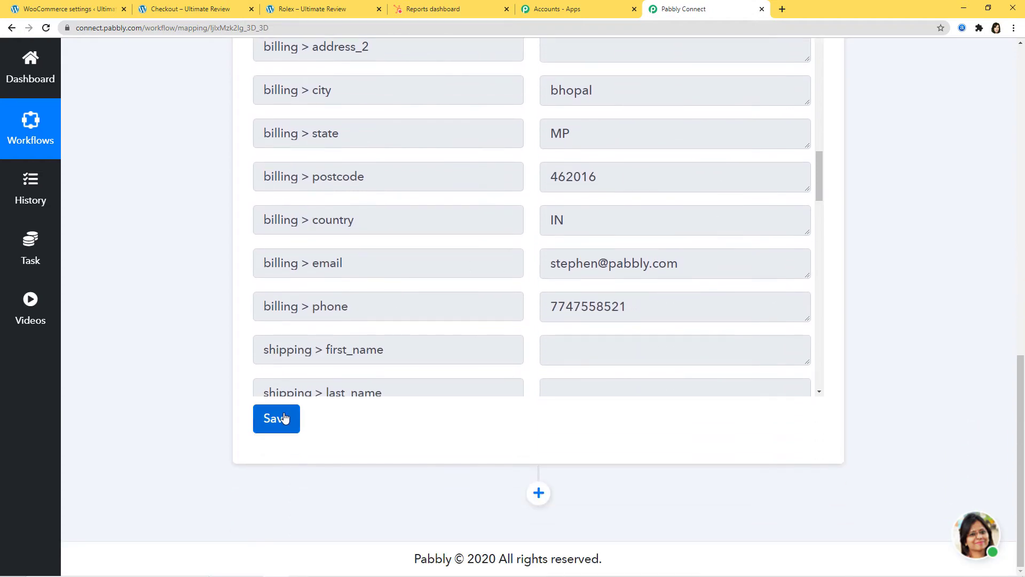
click(284, 412)
click(534, 394)
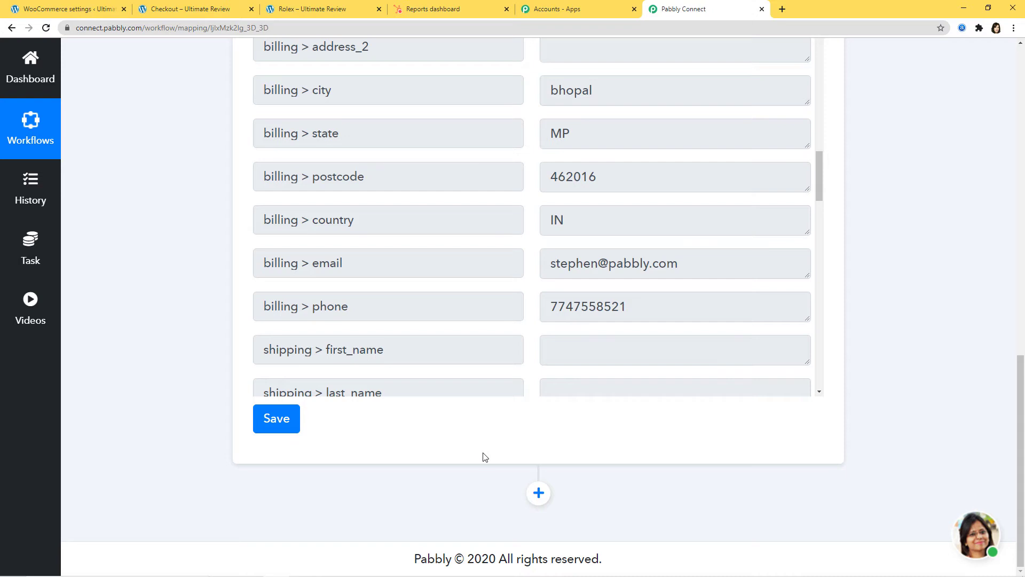
Step: Add an action step using HubSpot CRM with the Create a New Contact method
click(539, 495)
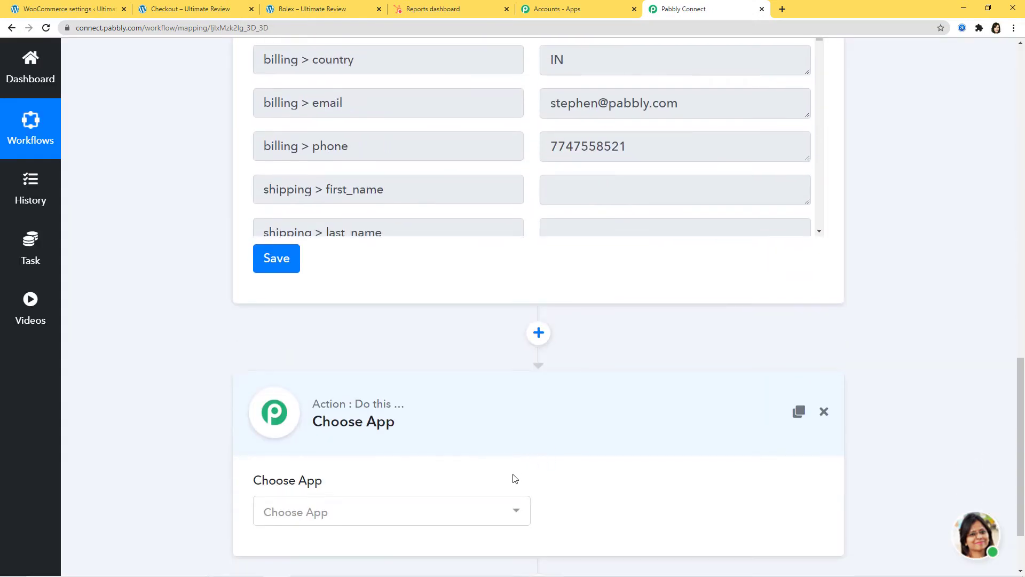
click(501, 515)
text(hubs)
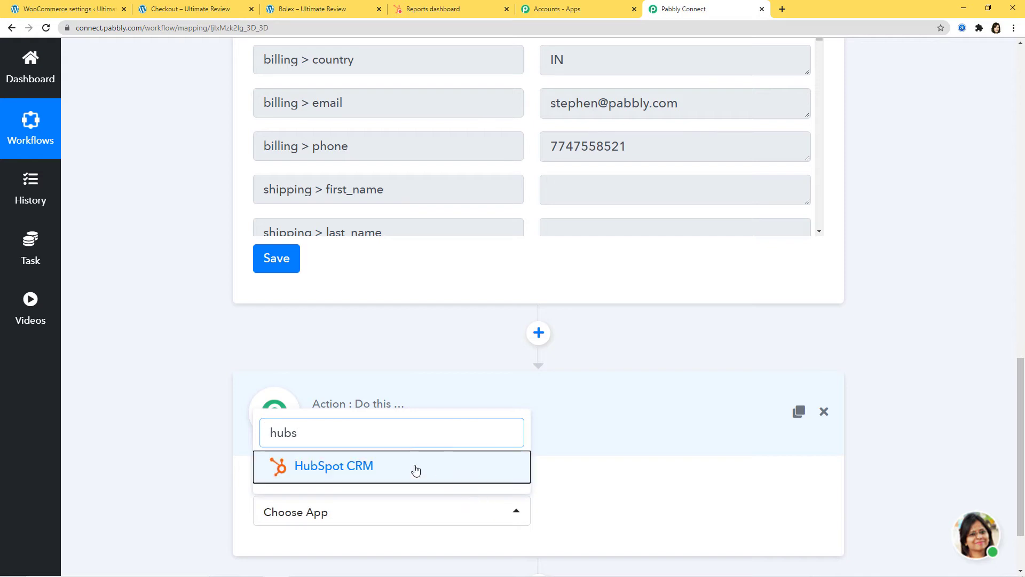
click(414, 471)
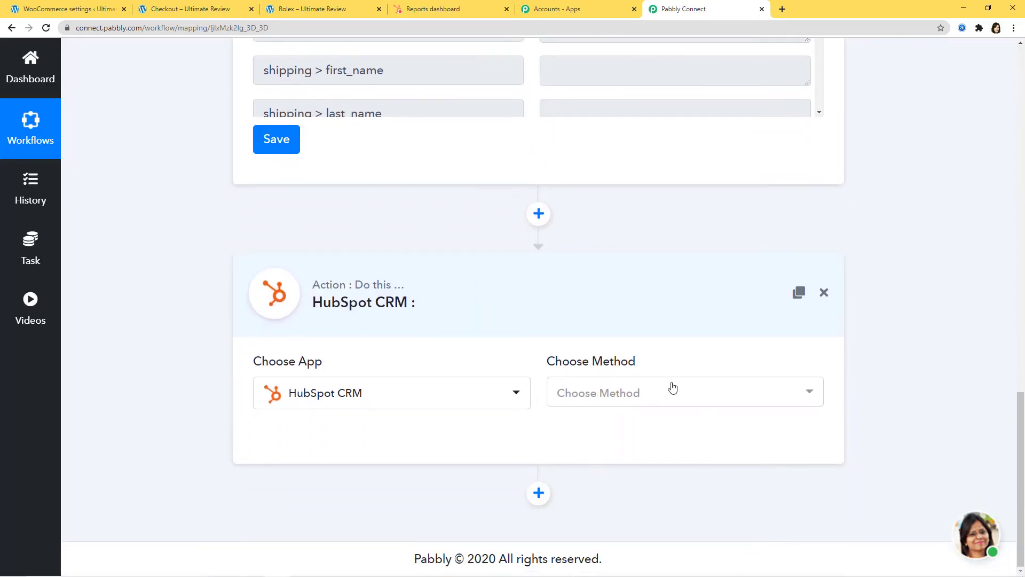
click(641, 395)
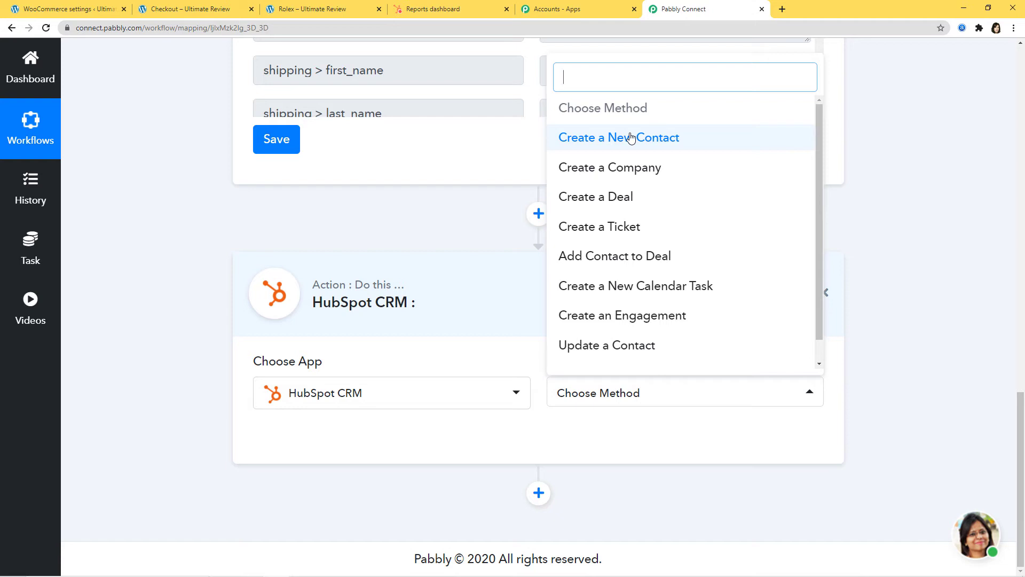
click(642, 145)
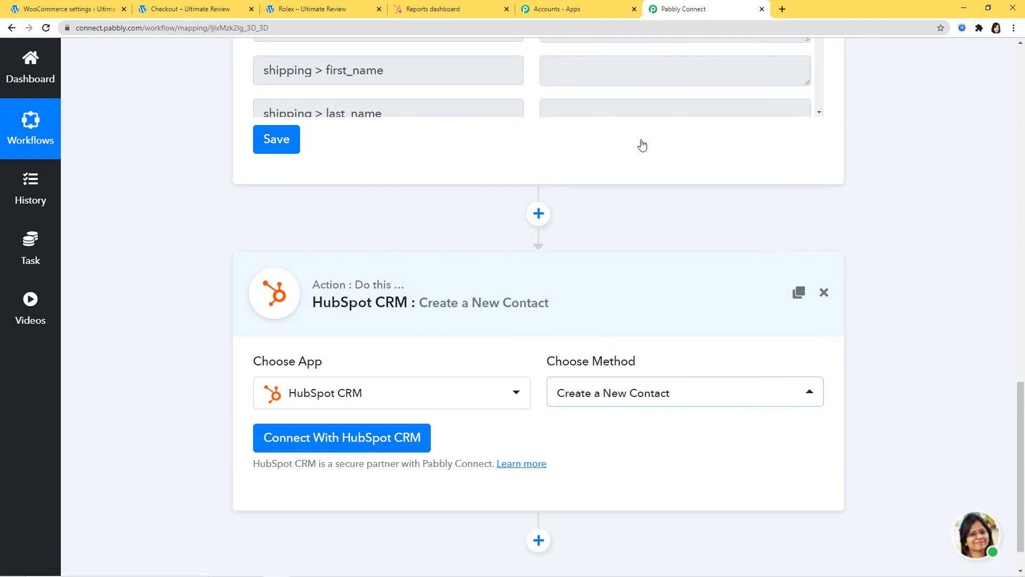
scroll(690, 321, down, 1)
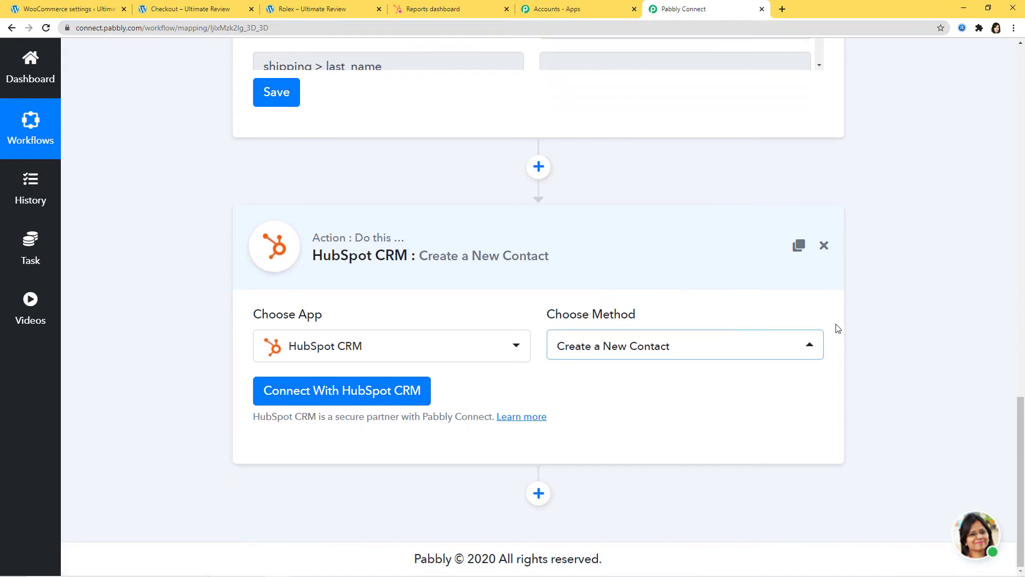
Step: Open the HubSpot CRM connection form, then switch to the HubSpot Sales Dashboard tab
click(344, 390)
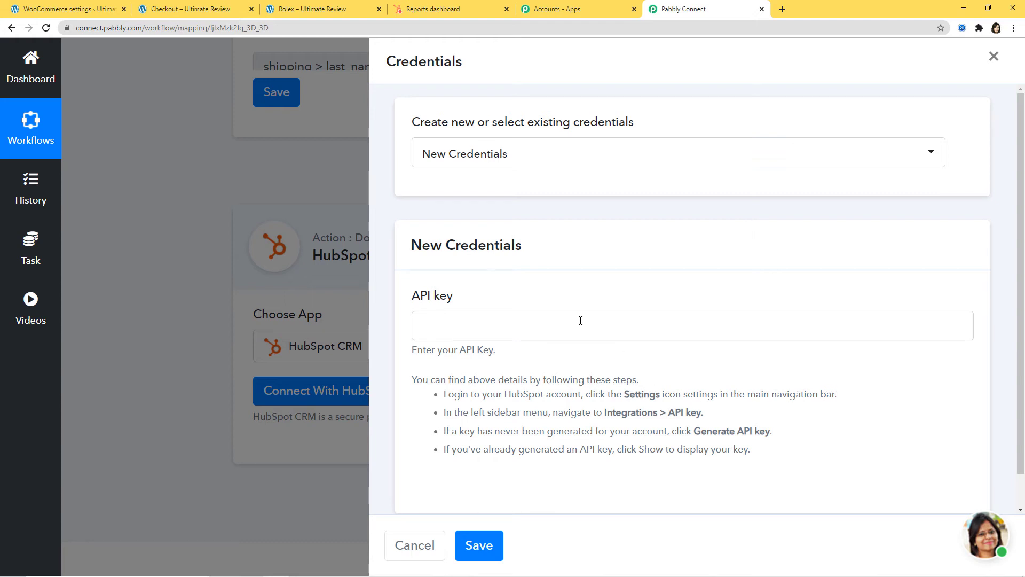
click(462, 10)
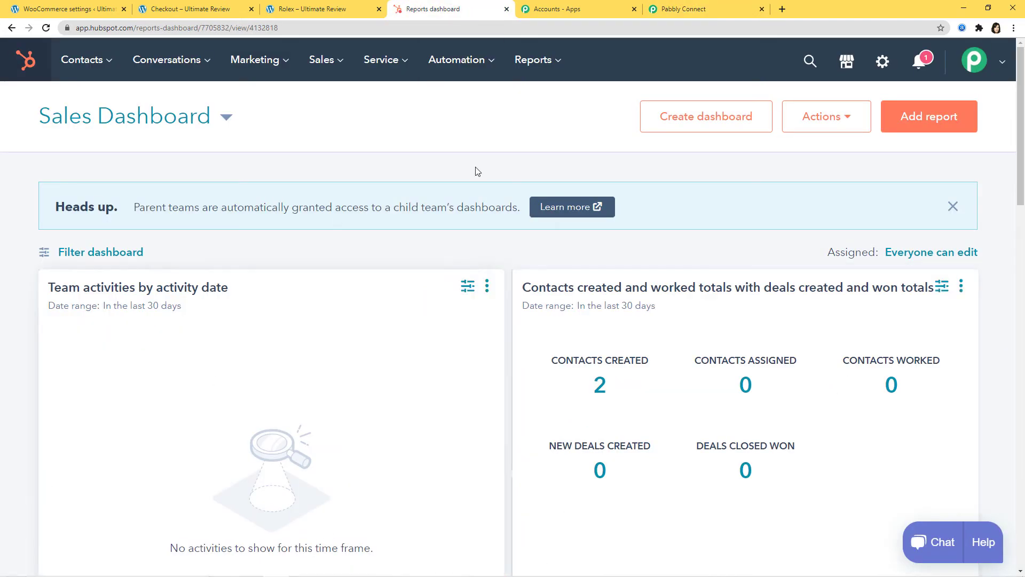
Step: Reveal and copy the API key under HubSpot Settings > Integrations > API Key, then return to Pabbly
click(883, 62)
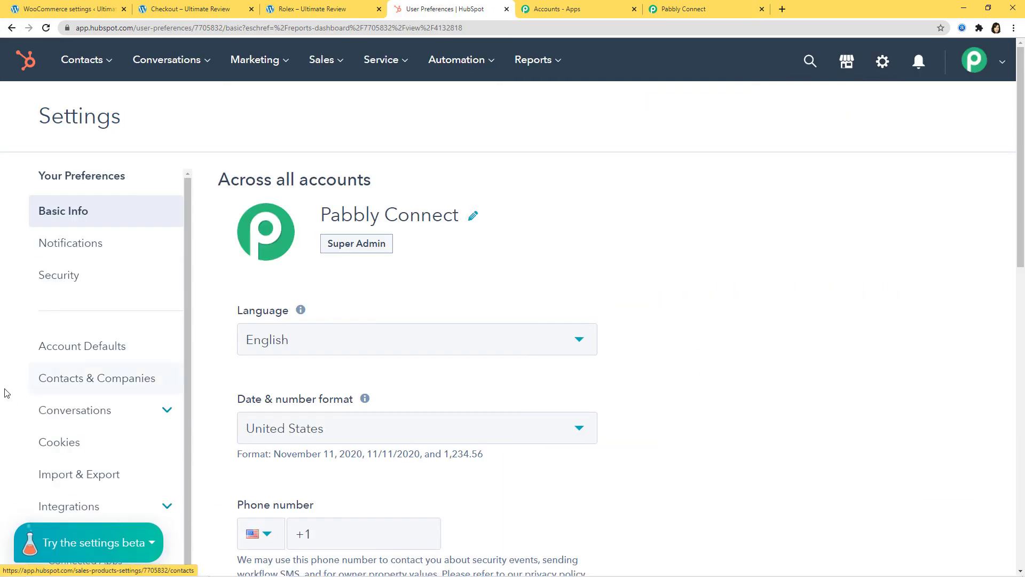
scroll(85, 373, down, 3)
click(84, 347)
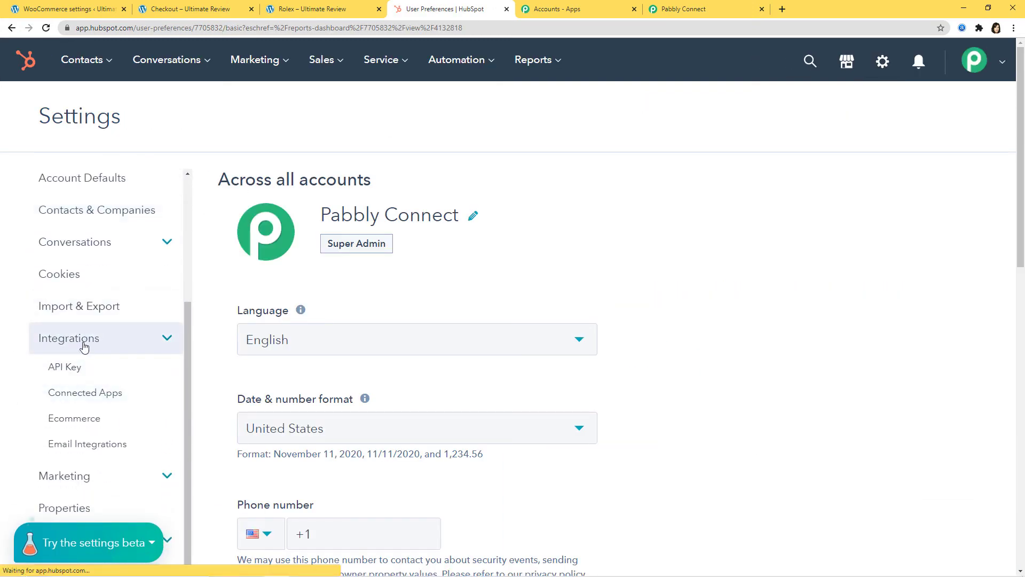
click(71, 373)
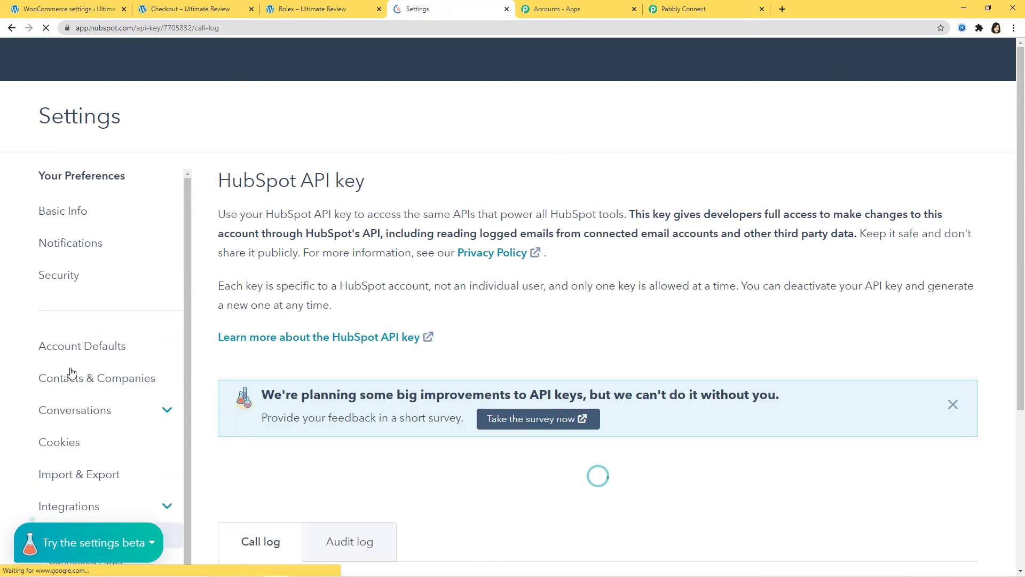
scroll(470, 331, down, 3)
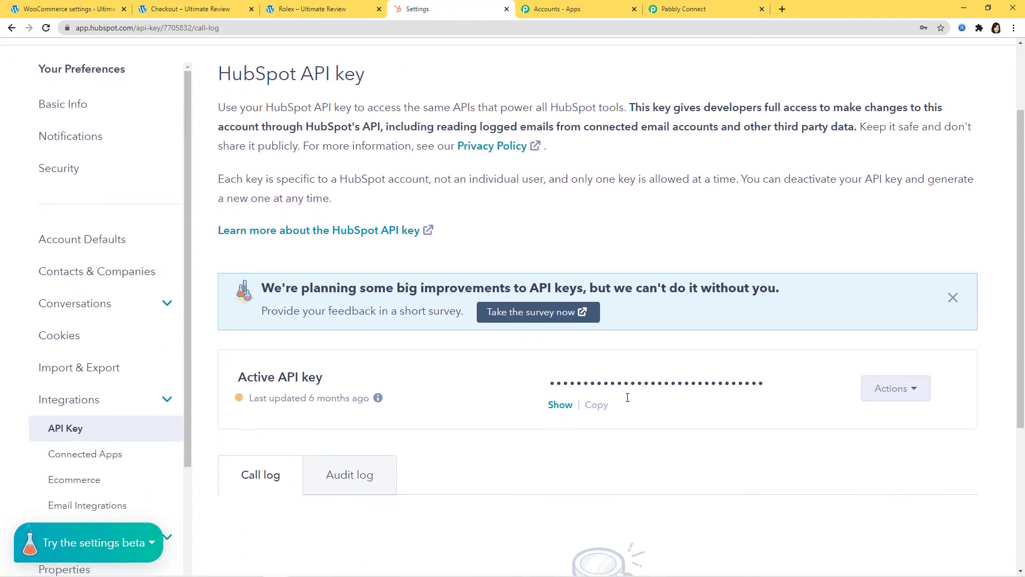
click(560, 405)
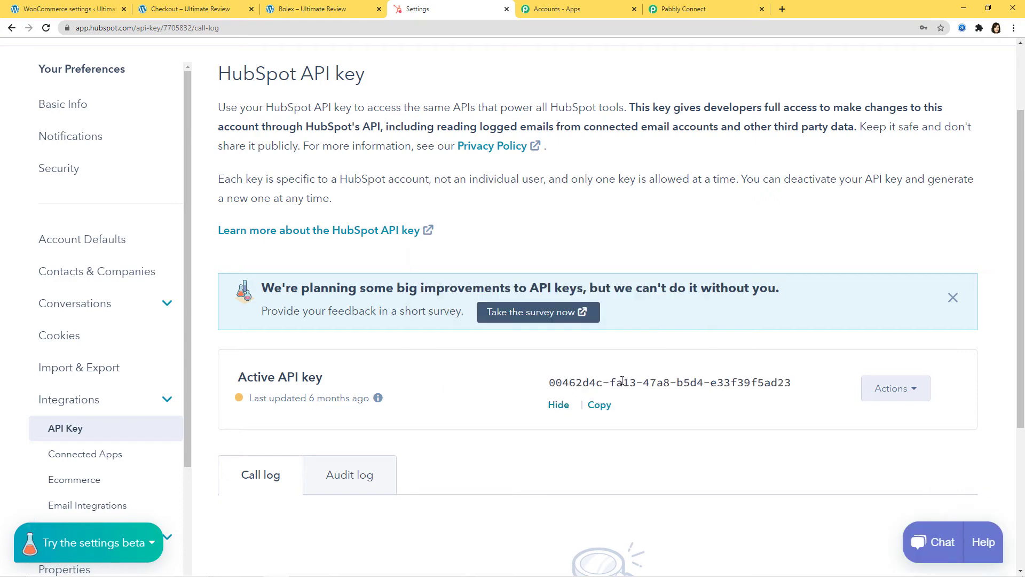
click(598, 406)
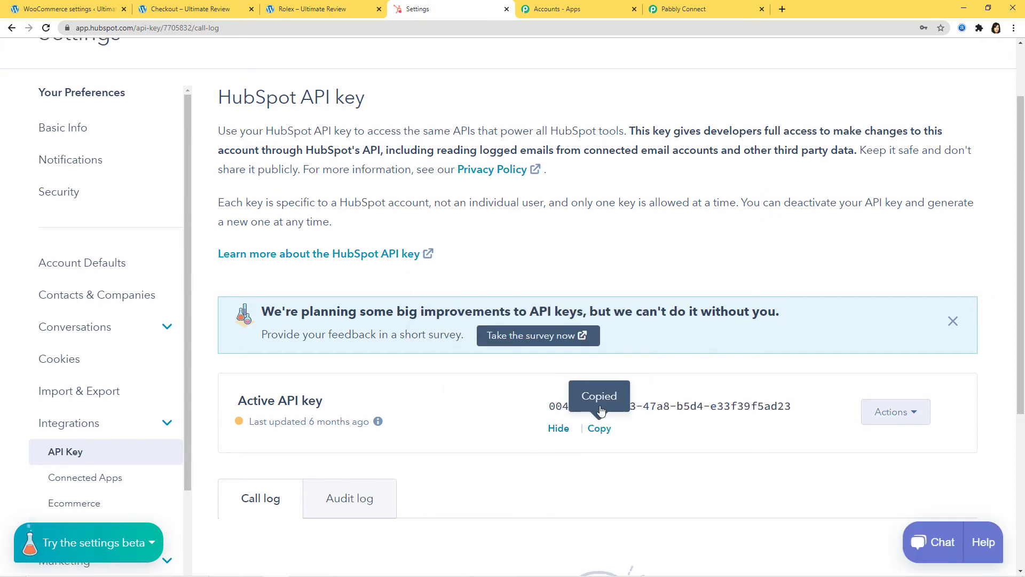
click(712, 10)
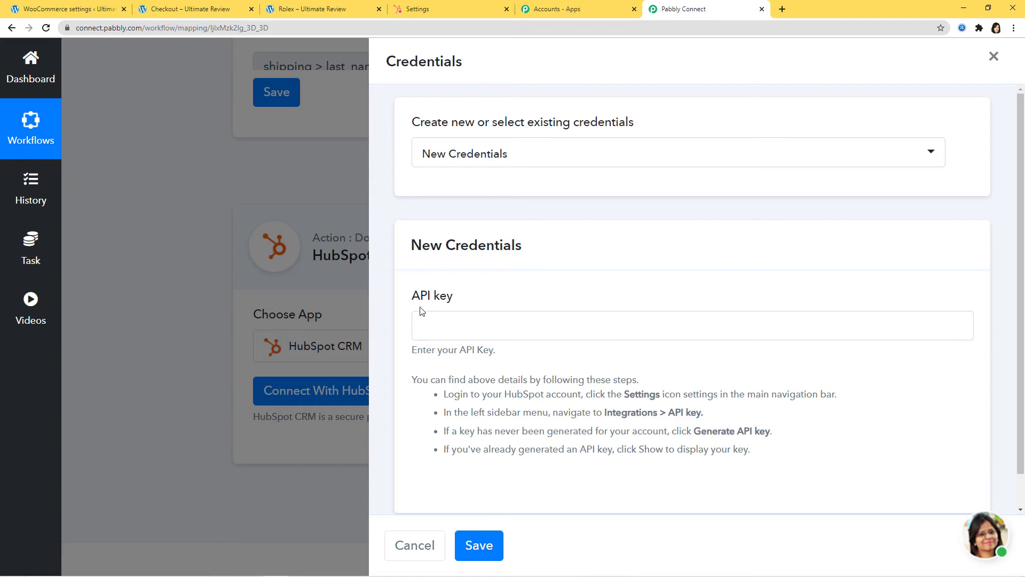
Step: Paste the copied API key into the HubSpot credential form and save the connection
click(443, 327)
key(ctrl+v)
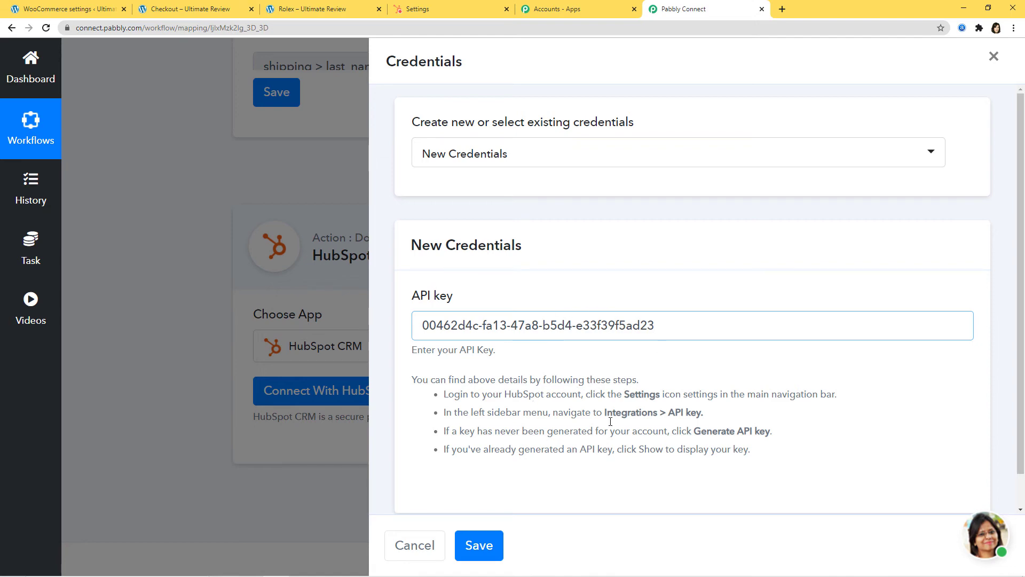
click(477, 547)
scroll(977, 363, down, 7)
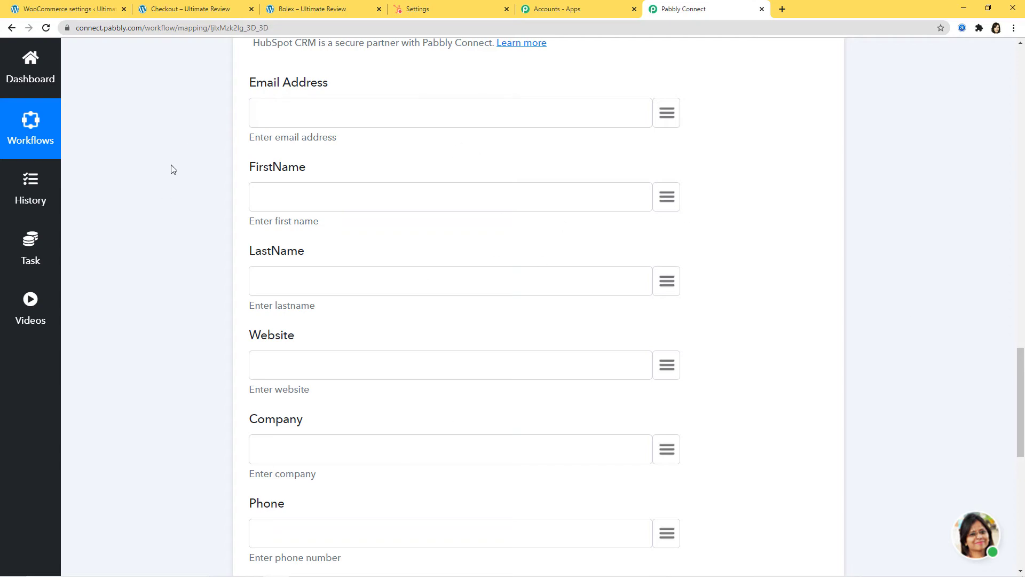
scroll(727, 272, up, 15)
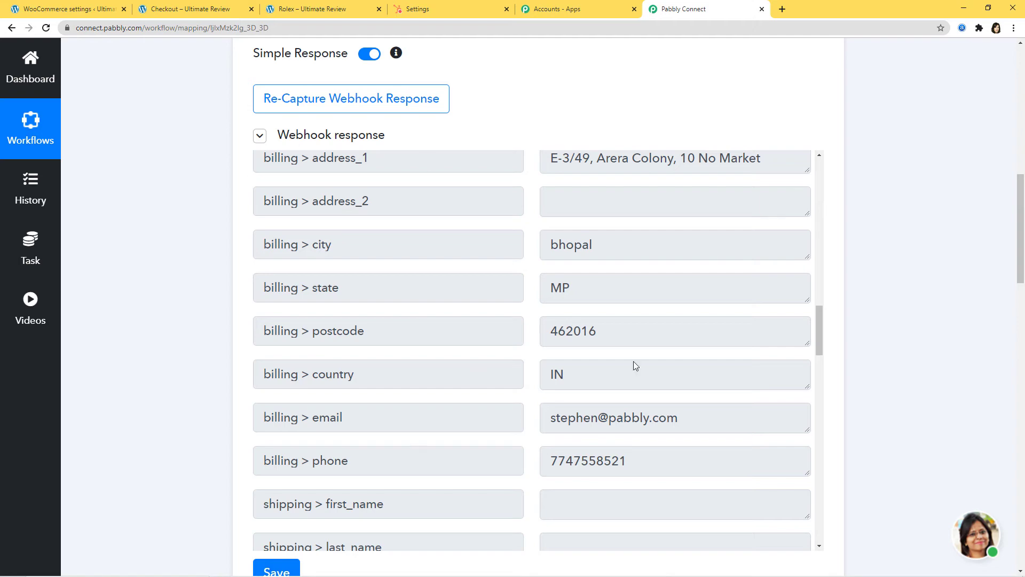
scroll(906, 372, down, 14)
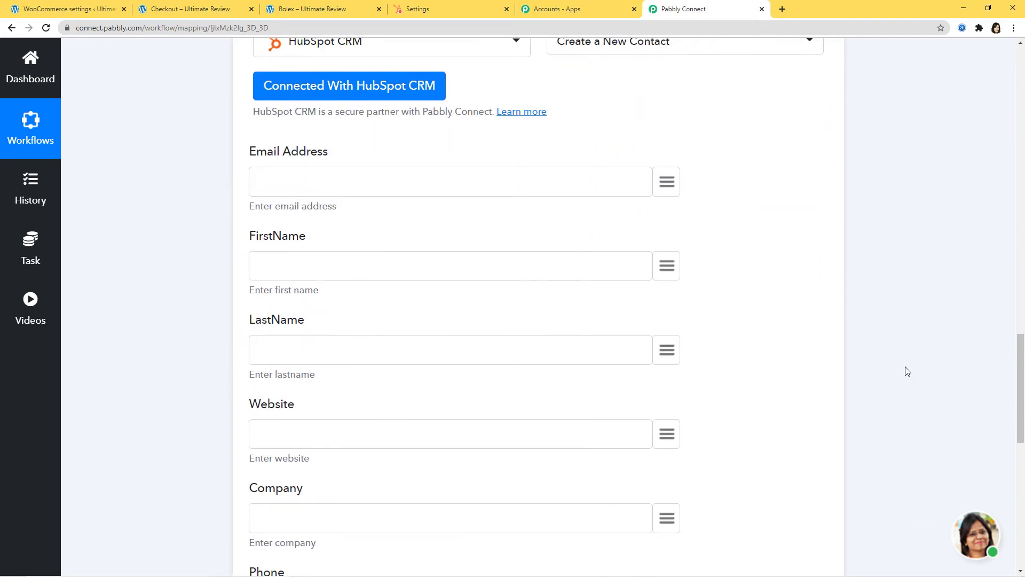
Step: Map billing email, first_name and last_name into Email Address, FirstName and LastName
click(666, 166)
text(ema)
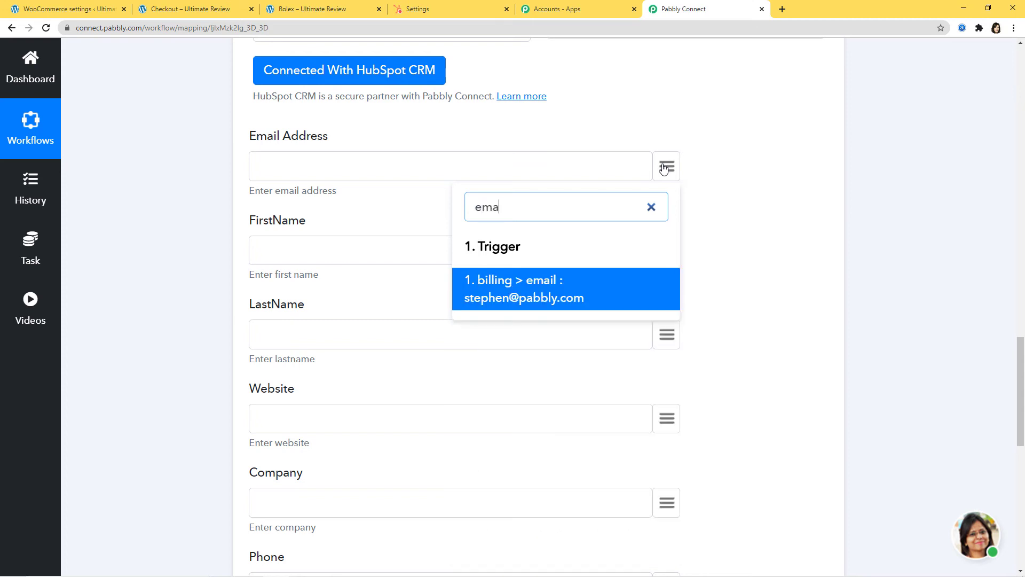
click(552, 303)
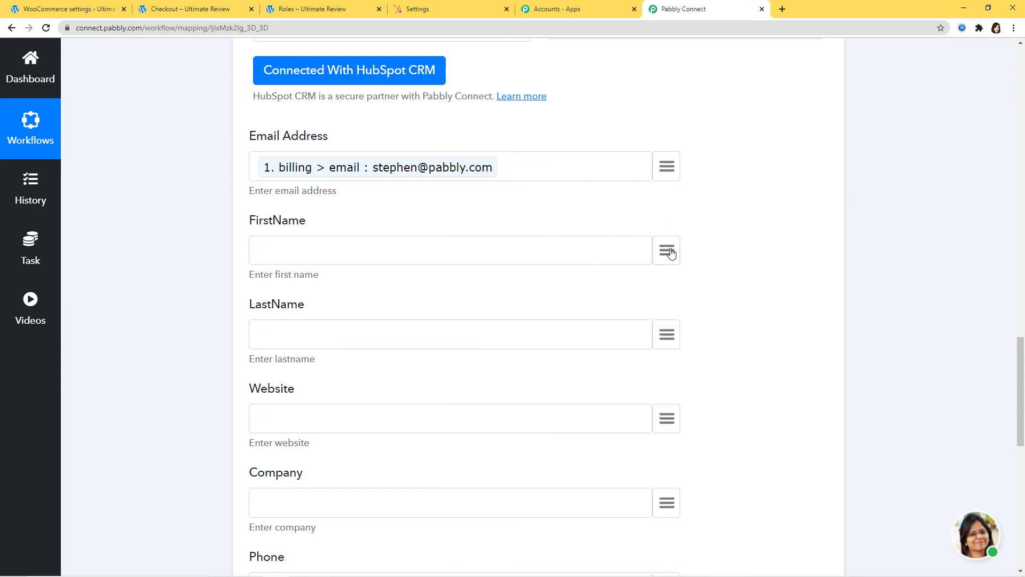
click(667, 251)
text(fie)
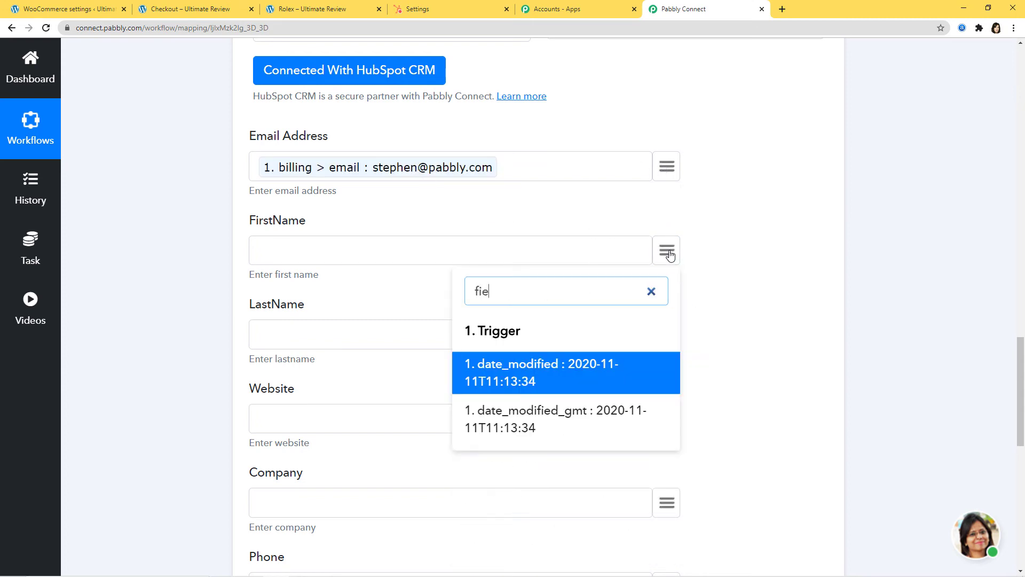
key(BackSpace)
text(rs)
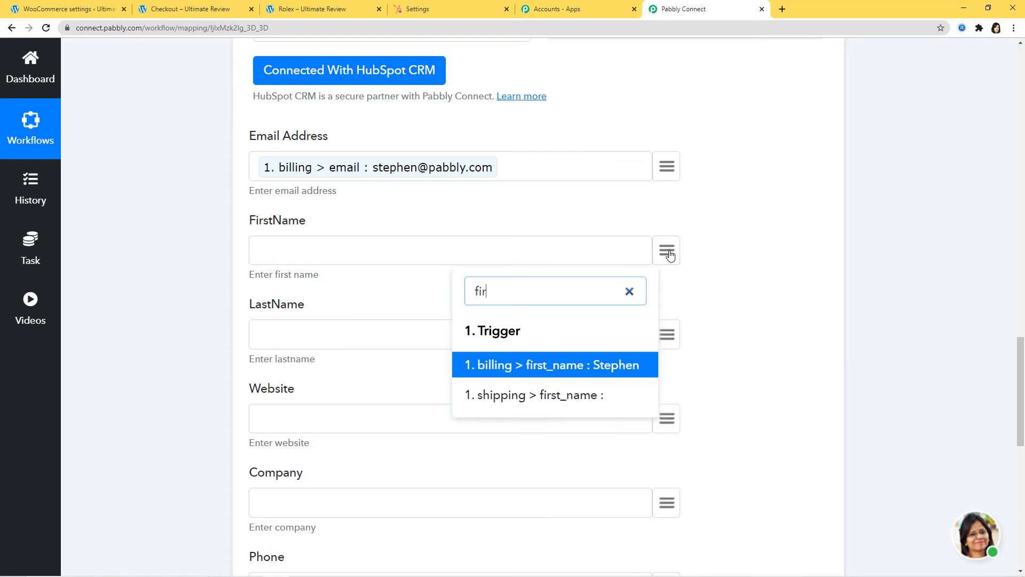
click(591, 365)
click(666, 340)
text(last)
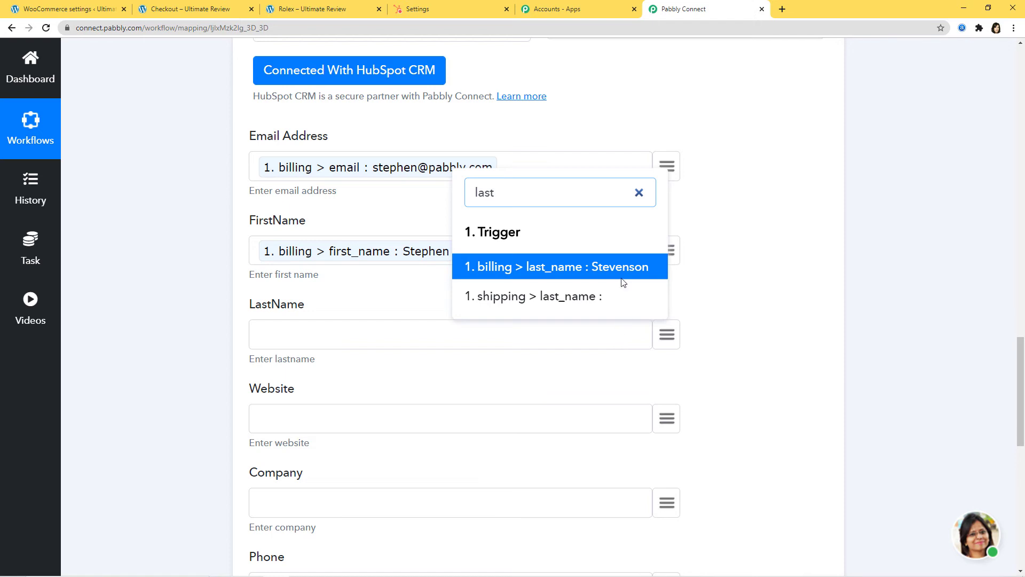
click(619, 269)
Step: Map billing company, phone and address_1 into Company, Phone and Address
scroll(629, 291, down, 3)
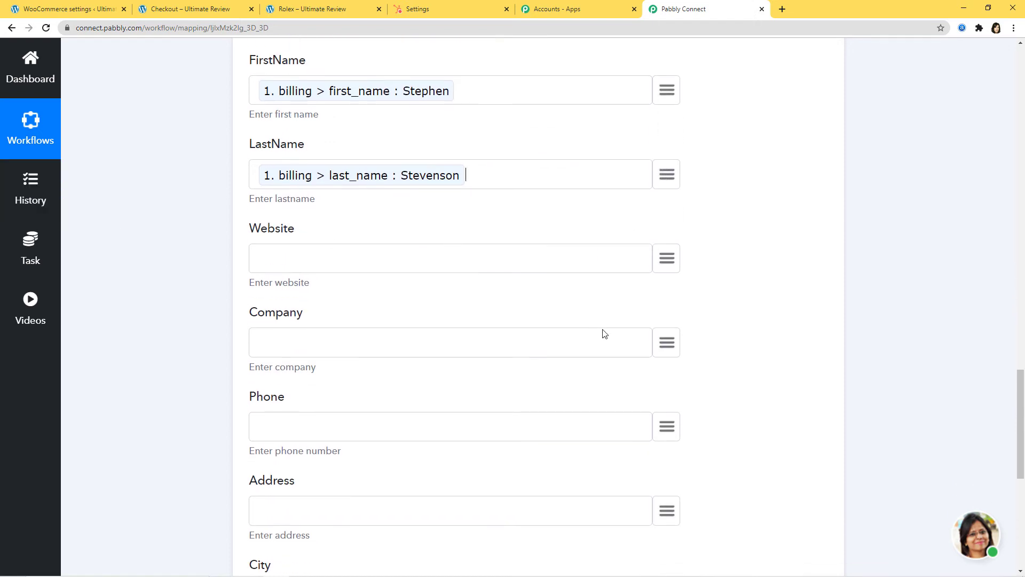
click(660, 345)
text(tvs)
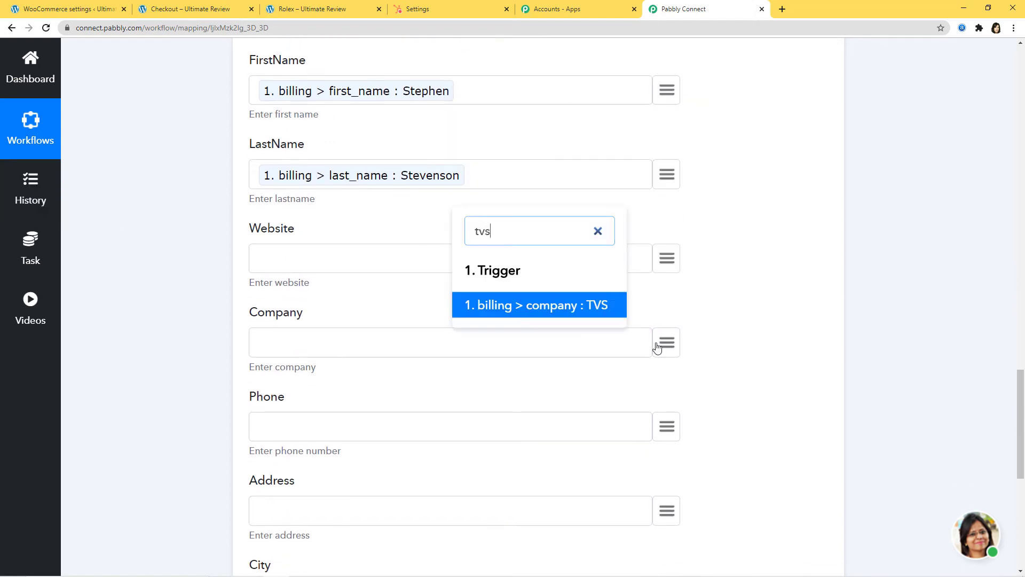
click(542, 302)
scroll(716, 320, down, 3)
click(667, 267)
text(pho)
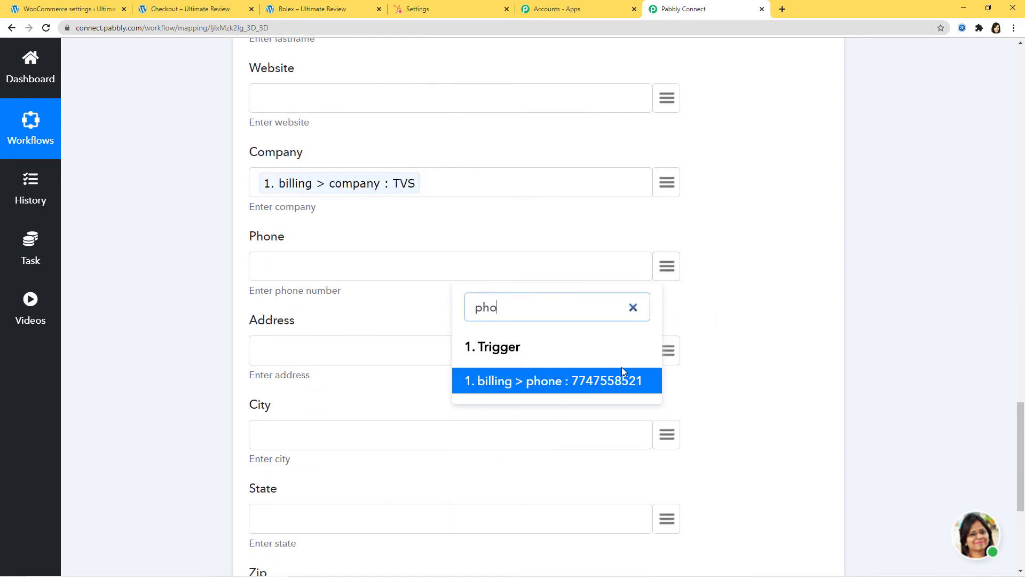
click(609, 383)
scroll(682, 350, down, 2)
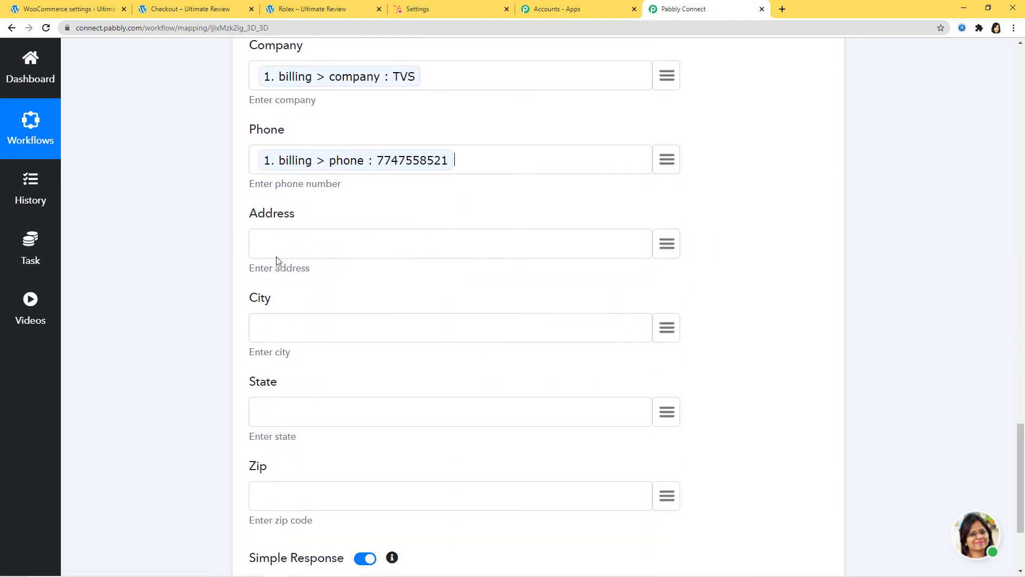
click(662, 250)
text(addr)
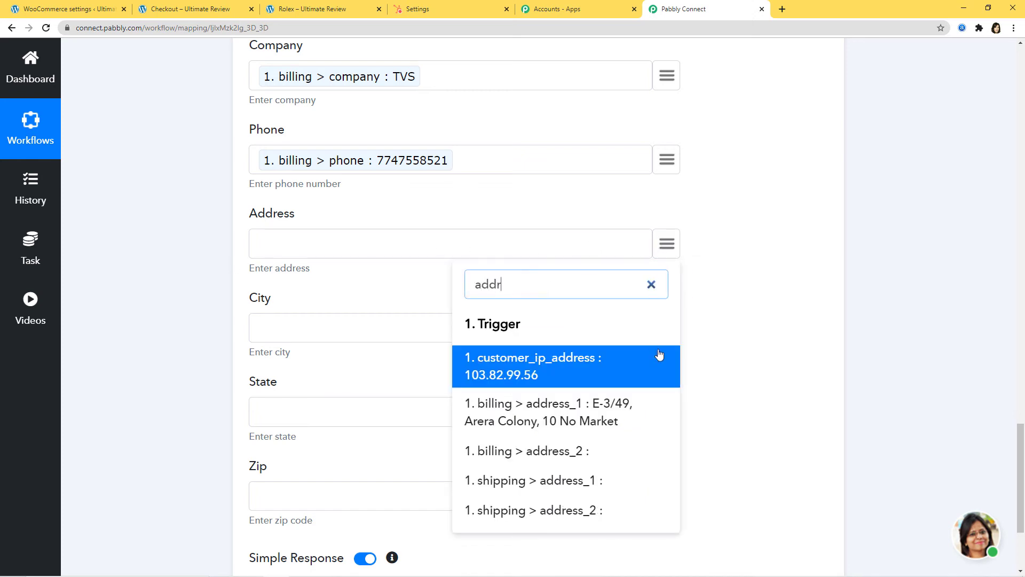
click(570, 419)
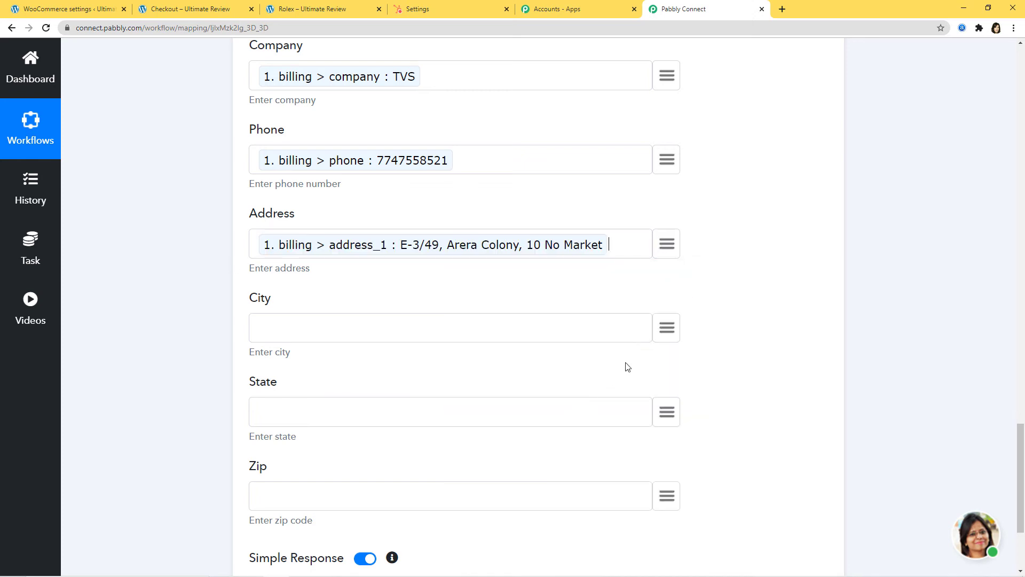
Step: Map billing city and state into City and State, then save and send a test request
click(664, 330)
text(city)
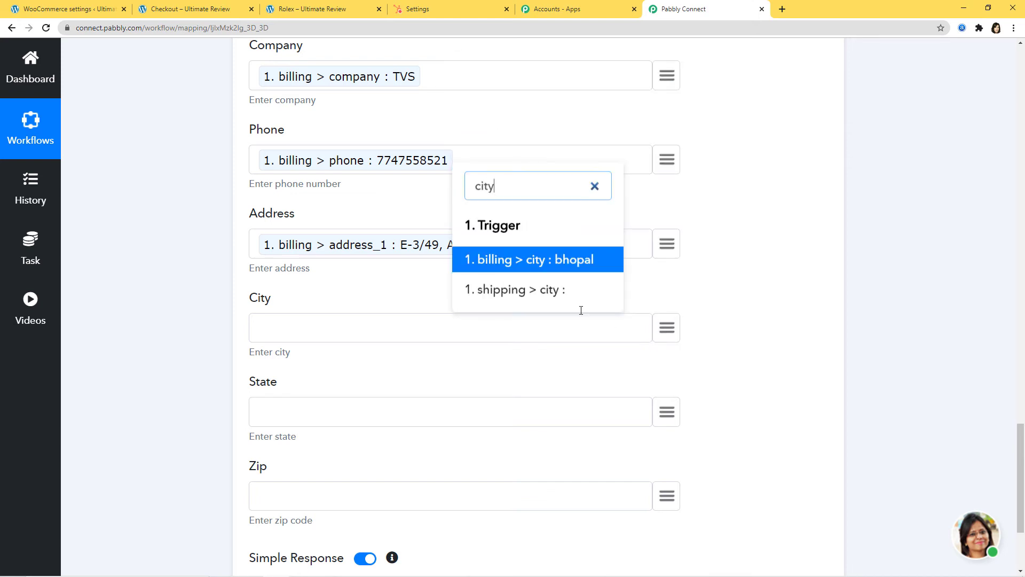
click(547, 259)
scroll(630, 317, down, 3)
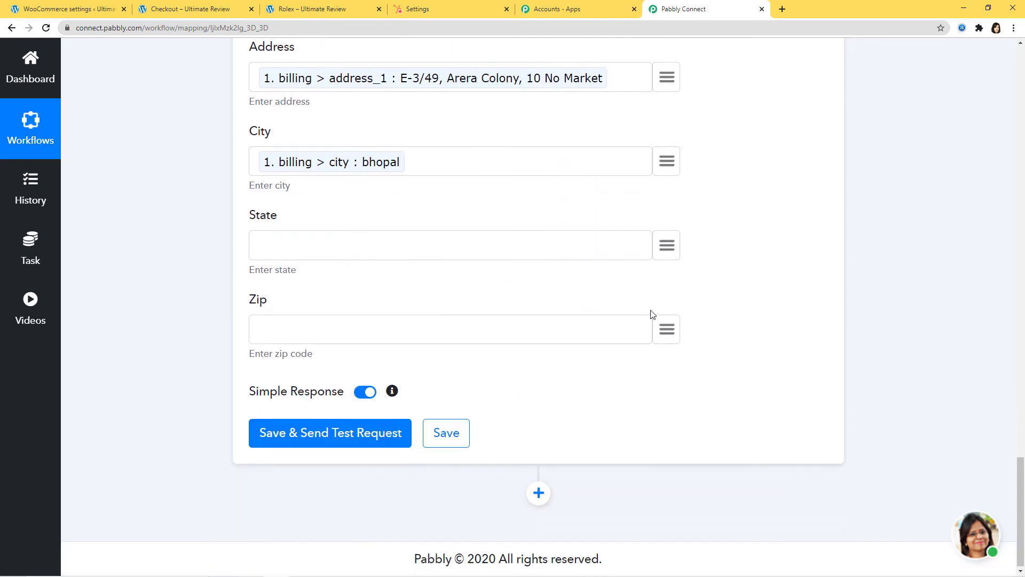
click(664, 254)
text(sta)
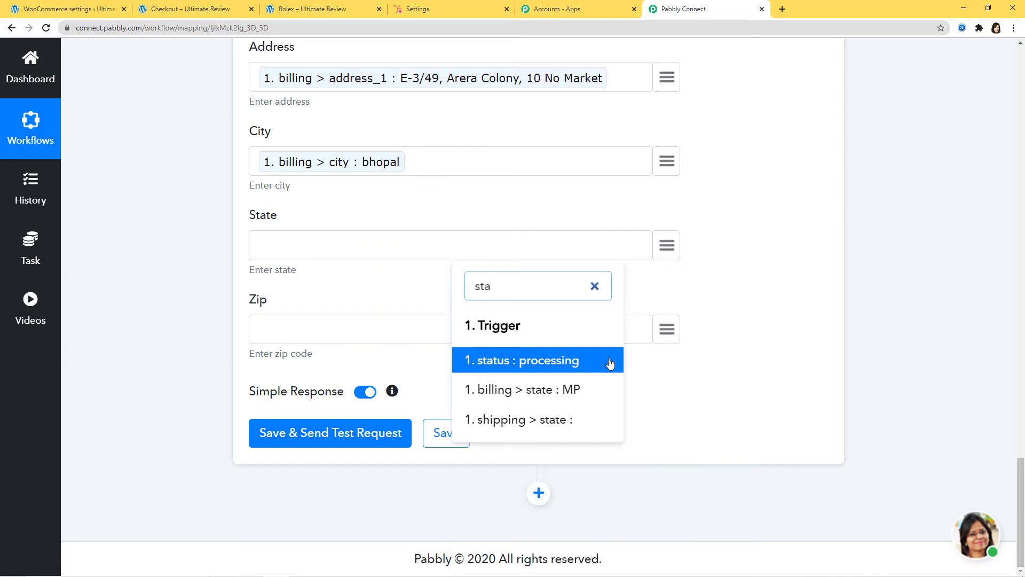
click(576, 390)
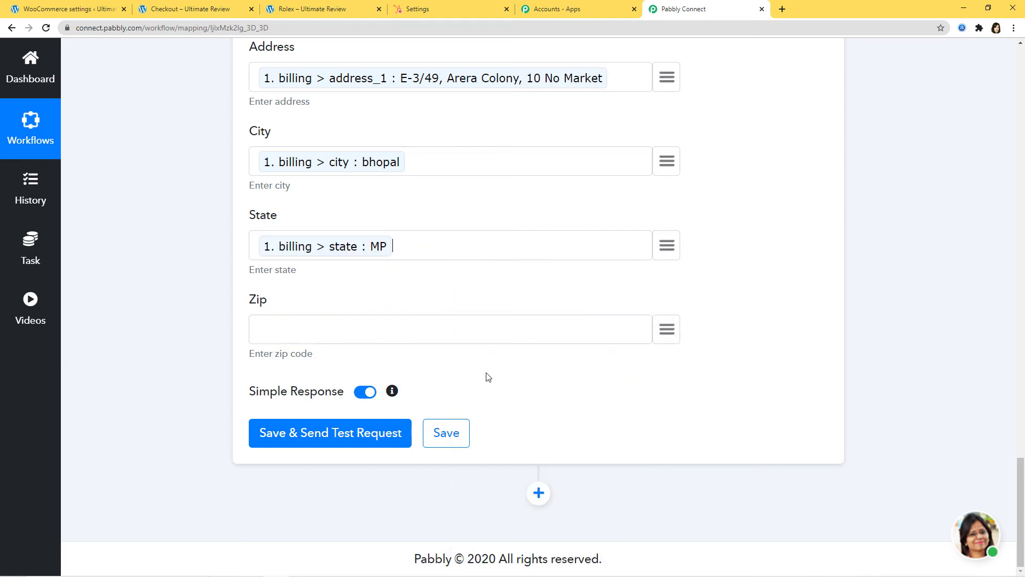
click(337, 437)
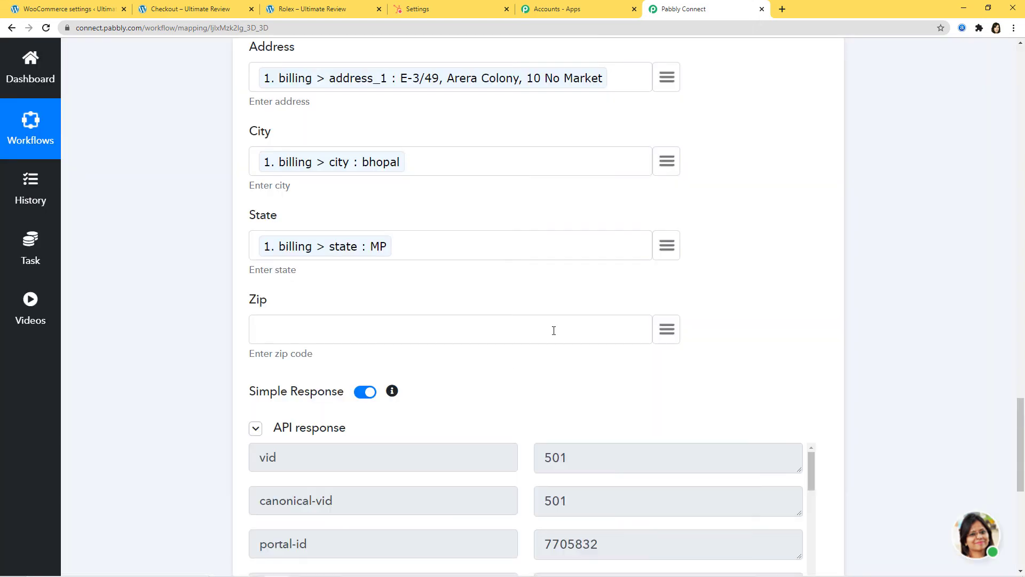
Step: Review the successful test response and save the HubSpot action
scroll(554, 326, down, 4)
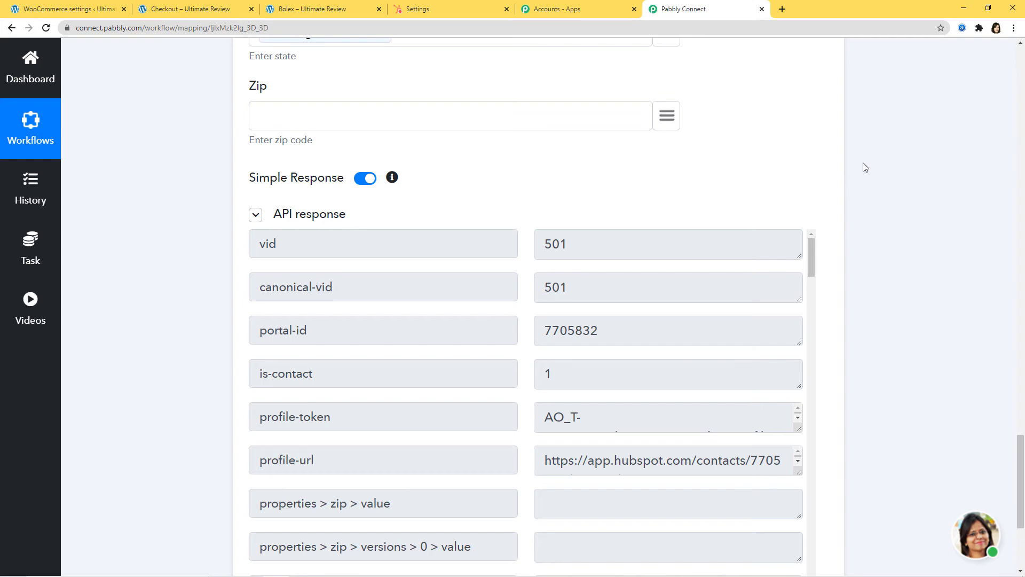
scroll(881, 298, down, 3)
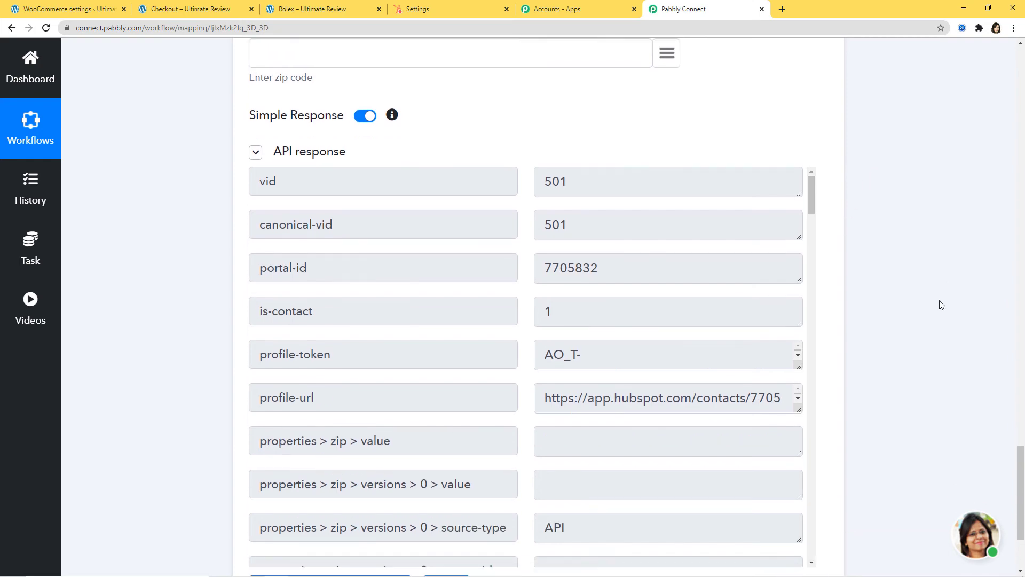
scroll(910, 318, down, 2)
click(452, 440)
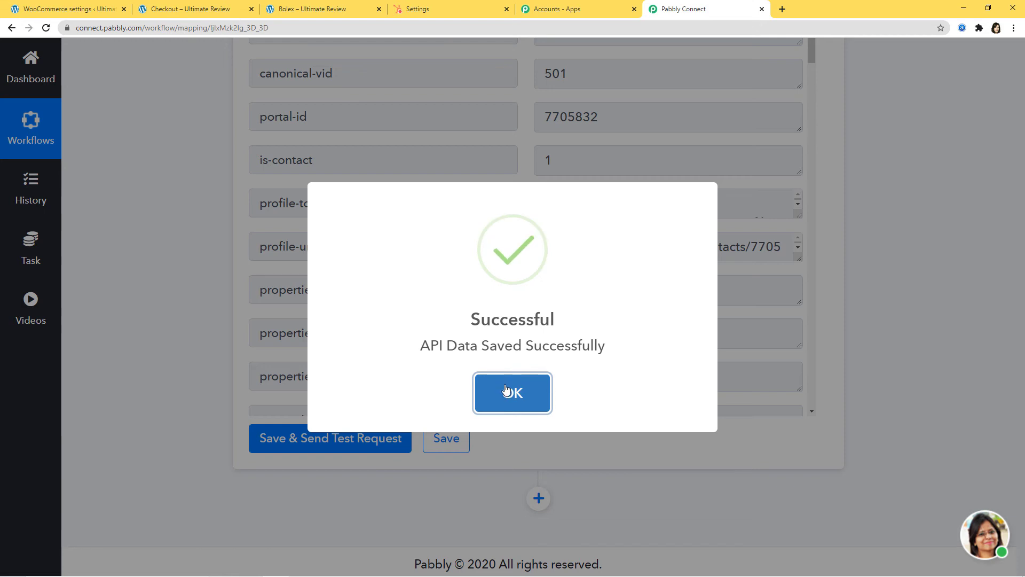
click(520, 394)
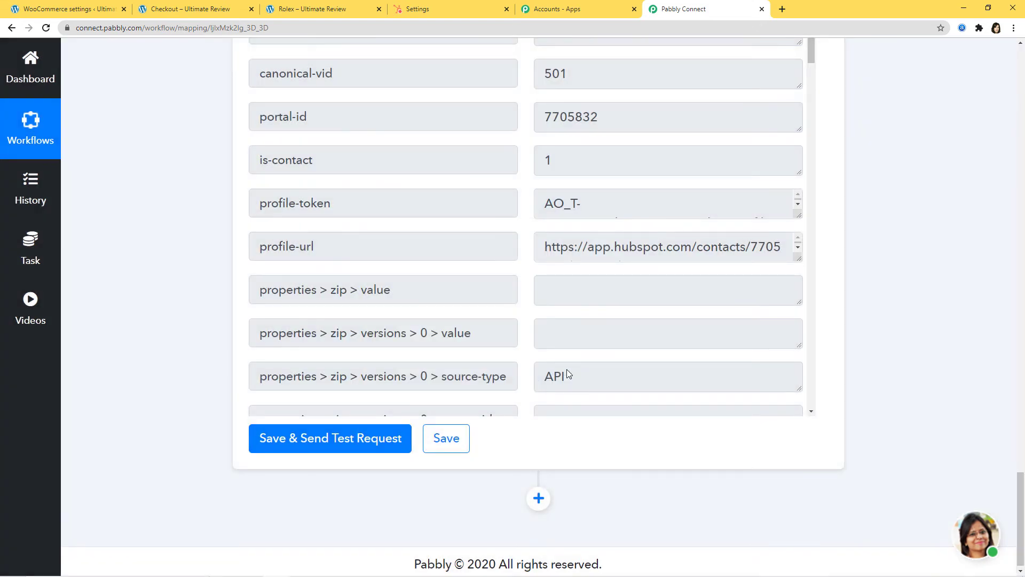
Step: Go to Contacts > Contacts in the HubSpot tab
click(441, 10)
scroll(400, 200, up, 2)
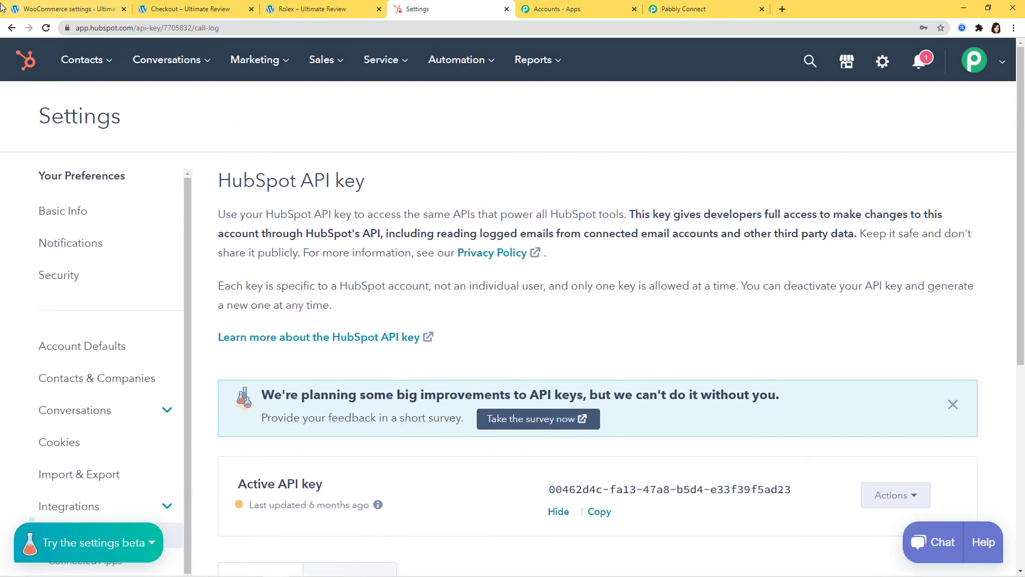
click(94, 65)
click(89, 109)
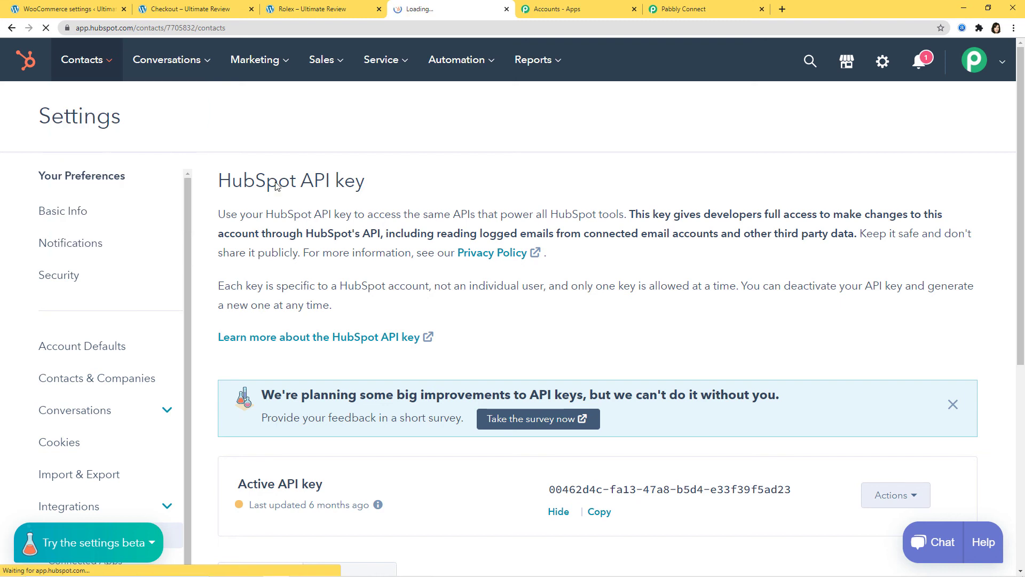
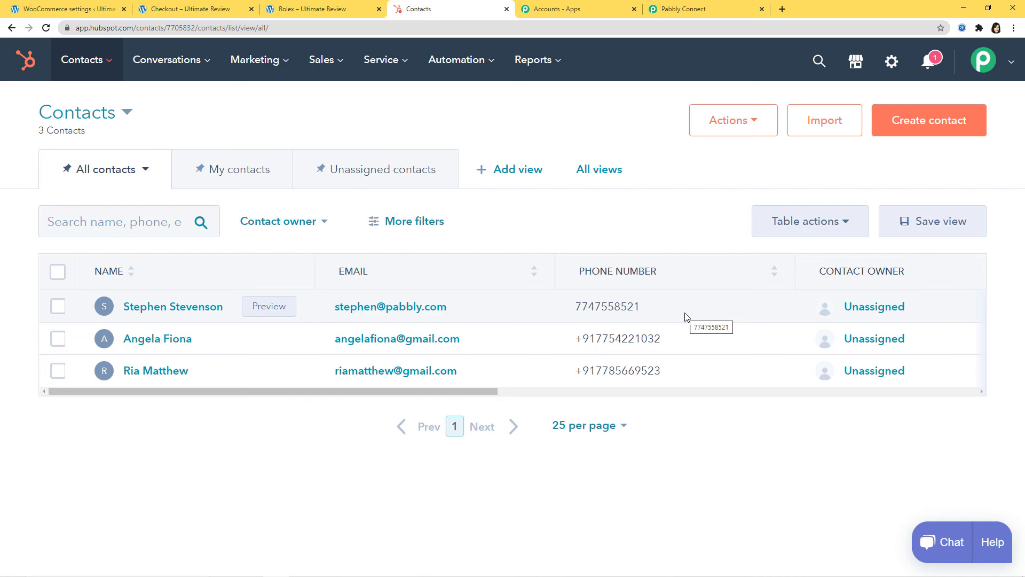
Step: Add the ₹16,000.00 Rolex watch to the WooCommerce cart and proceed to checkout
click(314, 13)
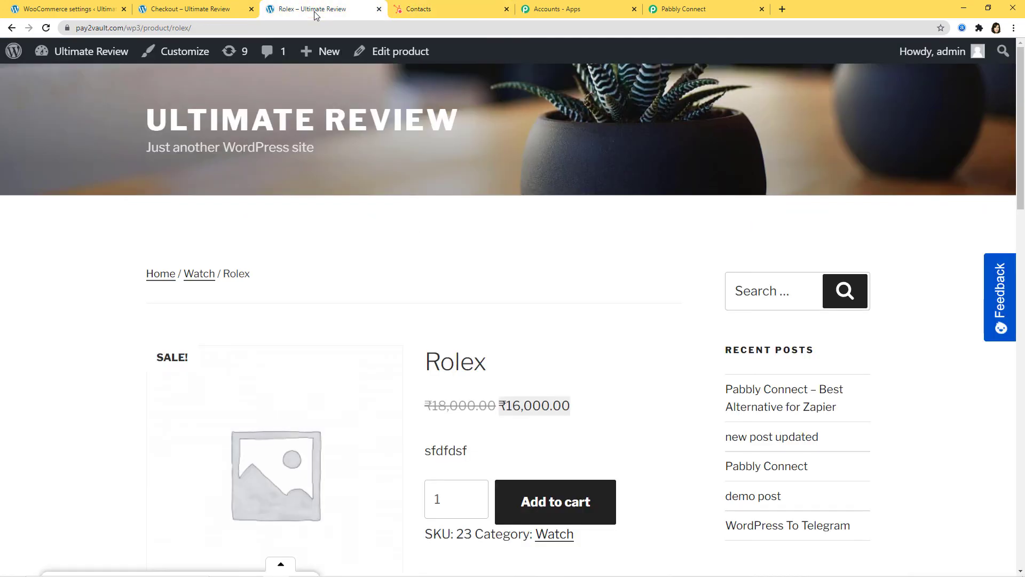
scroll(581, 347, down, 3)
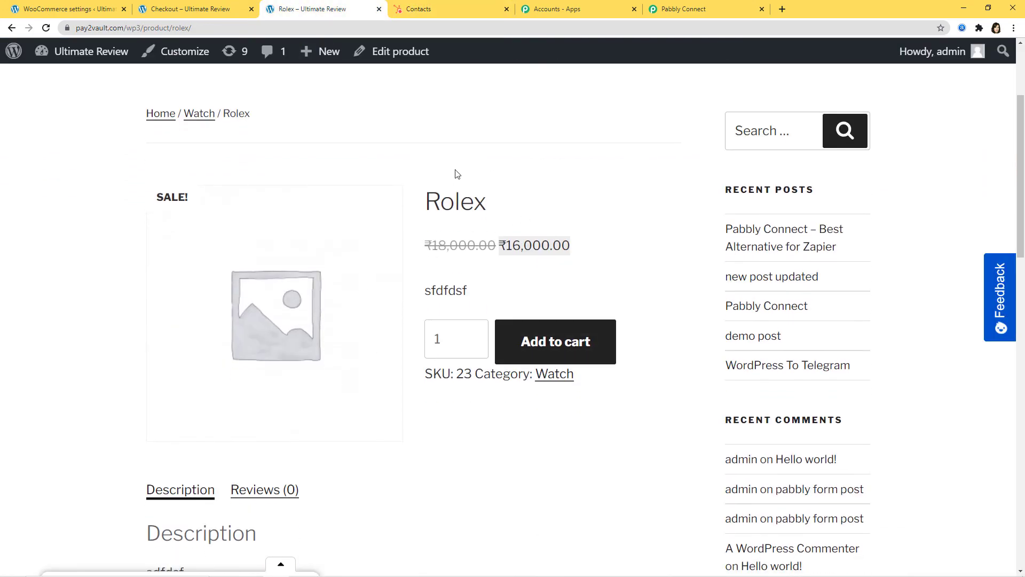
click(582, 346)
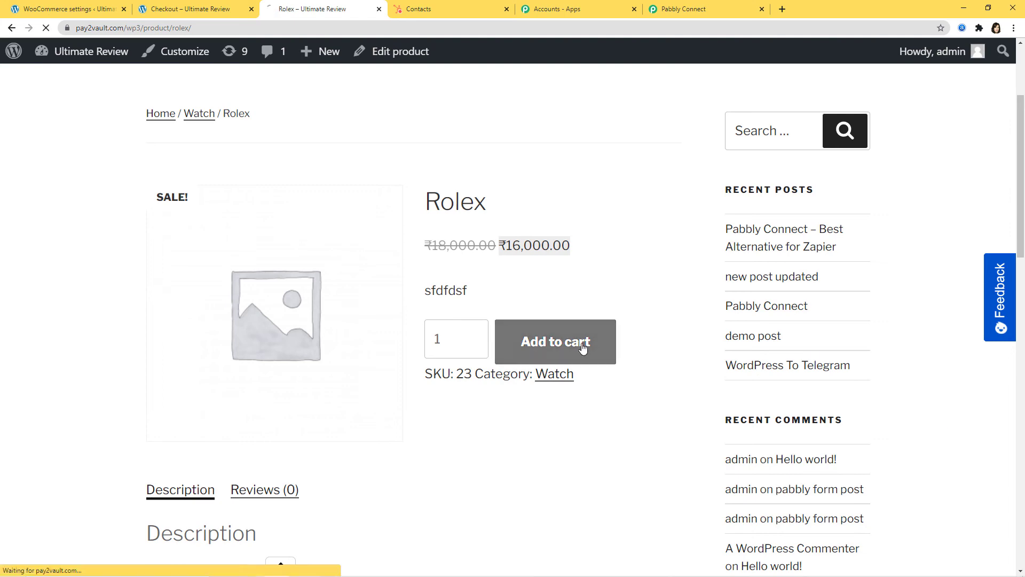
scroll(580, 346, down, 5)
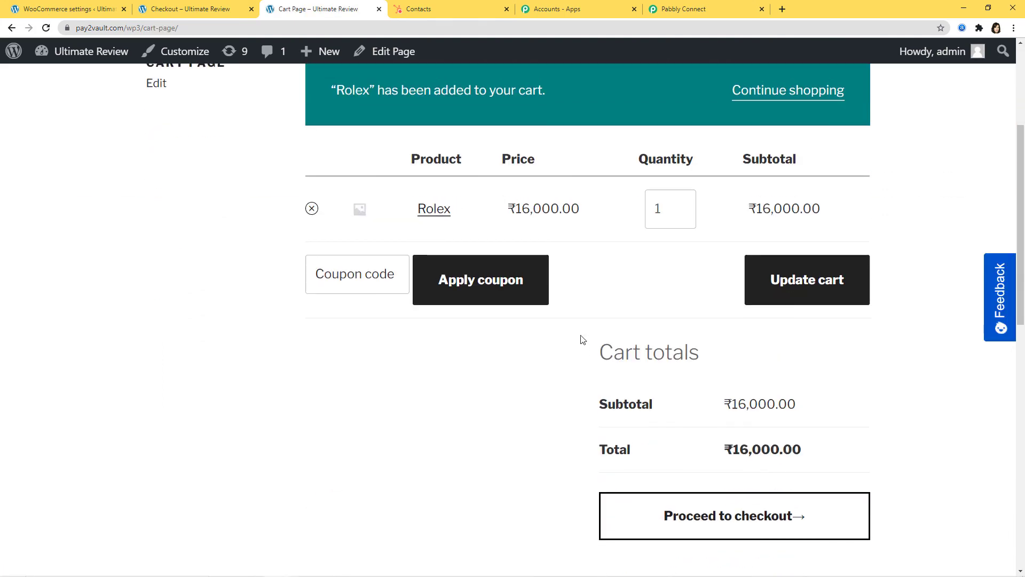
click(752, 365)
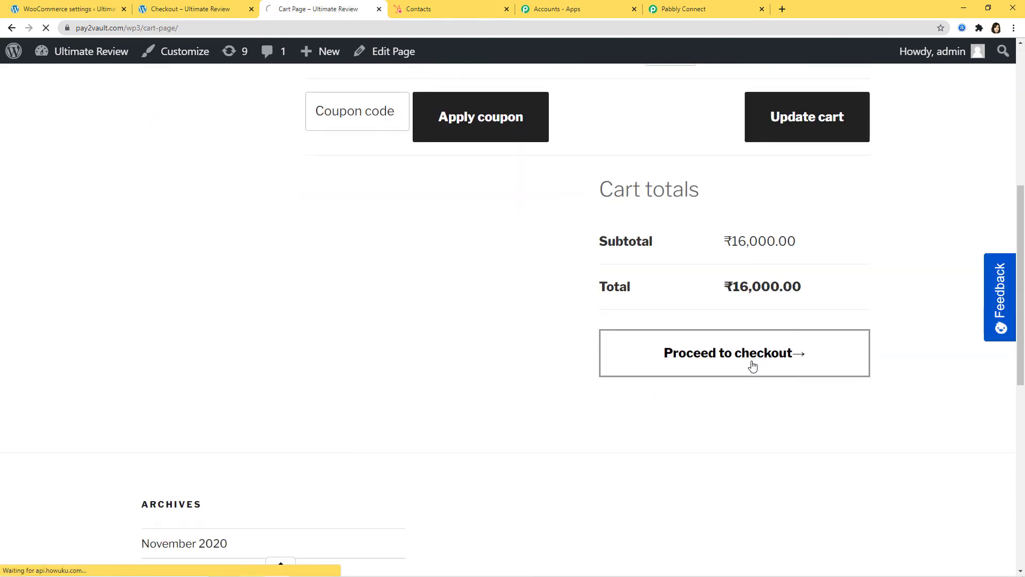
scroll(318, 318, down, 2)
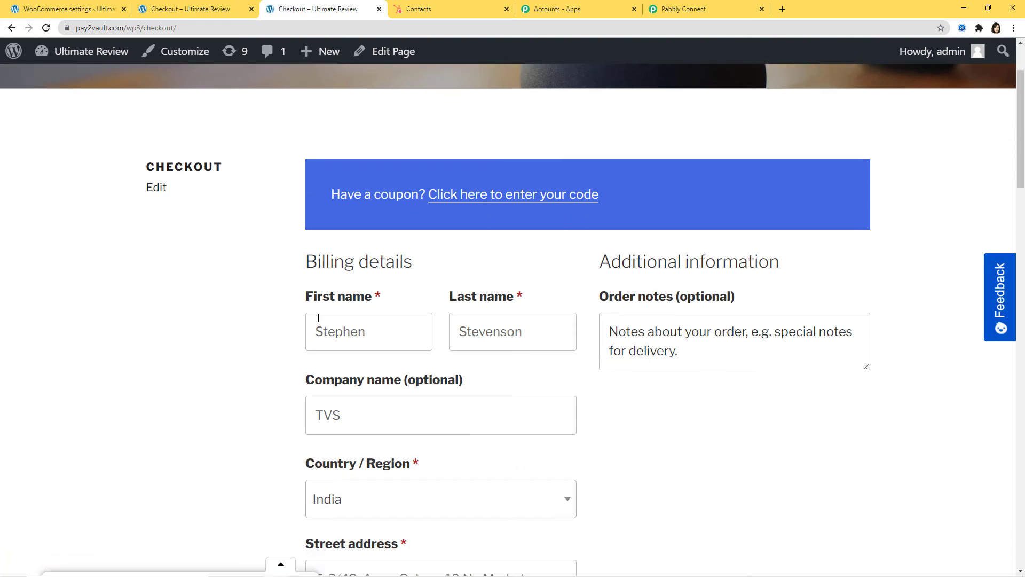
Step: Replace the billing first and last name with the new customer's name and set company to Hero
double_click(379, 332)
key(BackSpace)
double_click(550, 323)
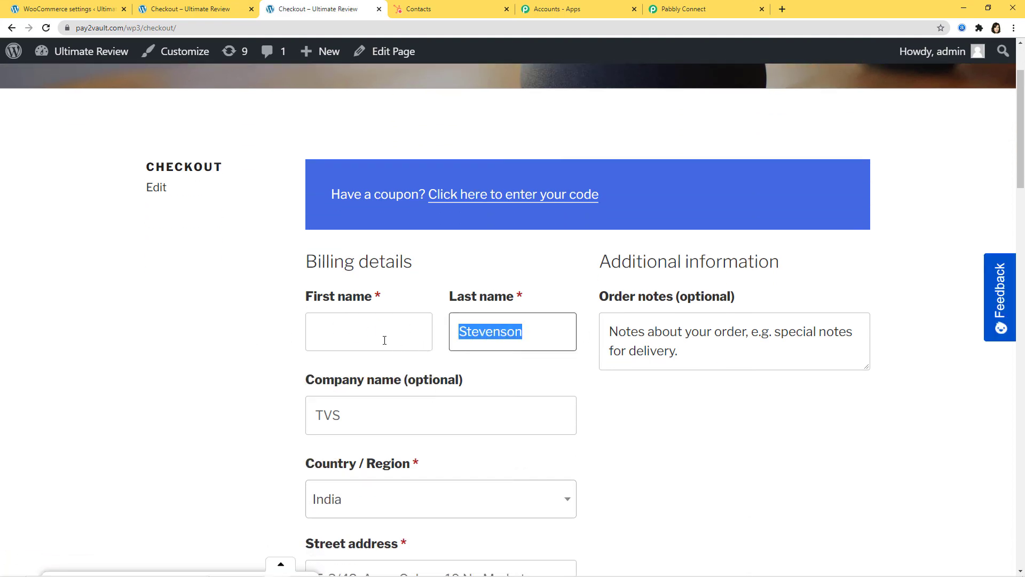
key(BackSpace)
click(374, 334)
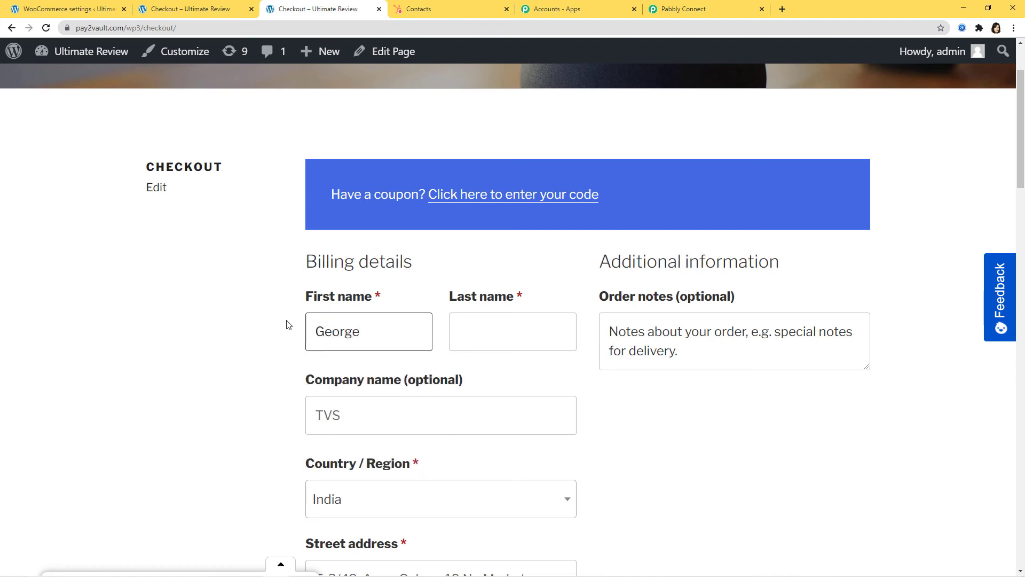
scroll(489, 314, down, 1)
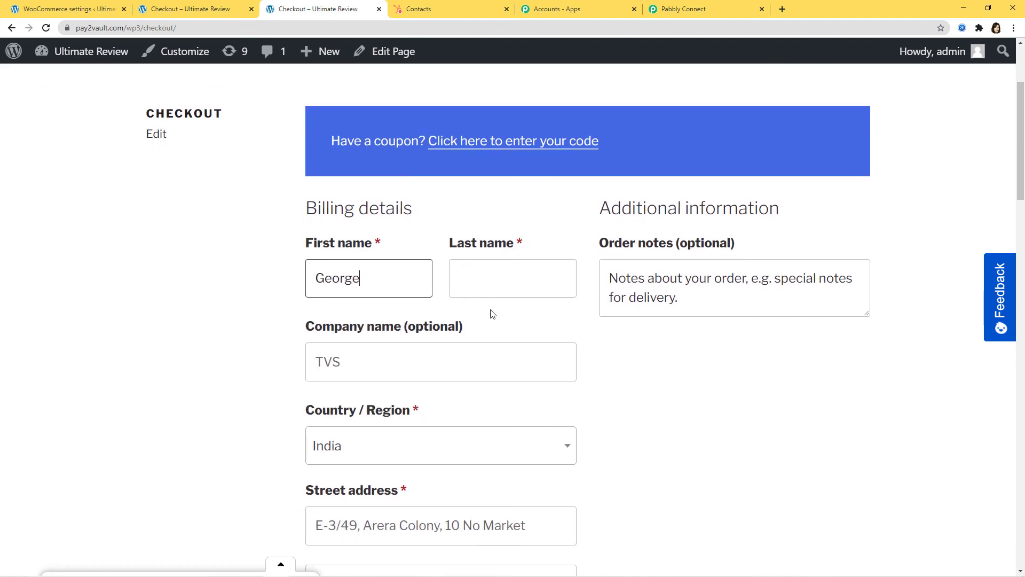
click(502, 283)
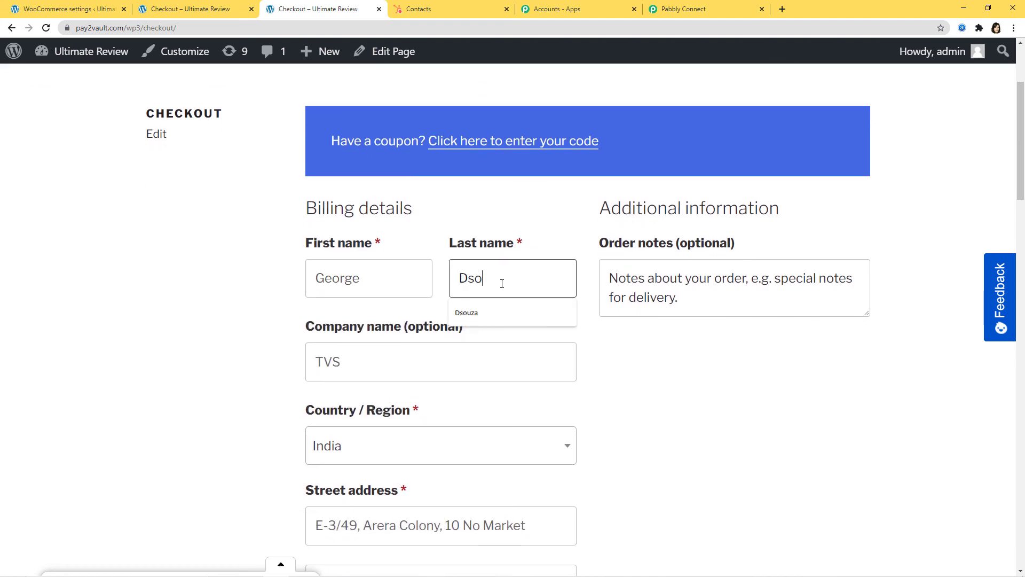
scroll(500, 283, down, 1)
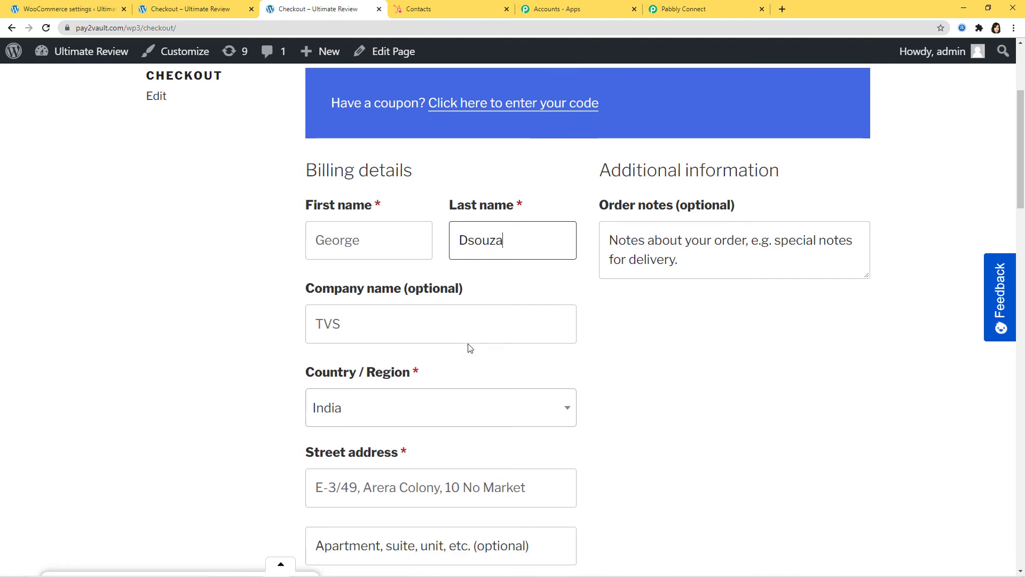
key(Tab)
text(Hero)
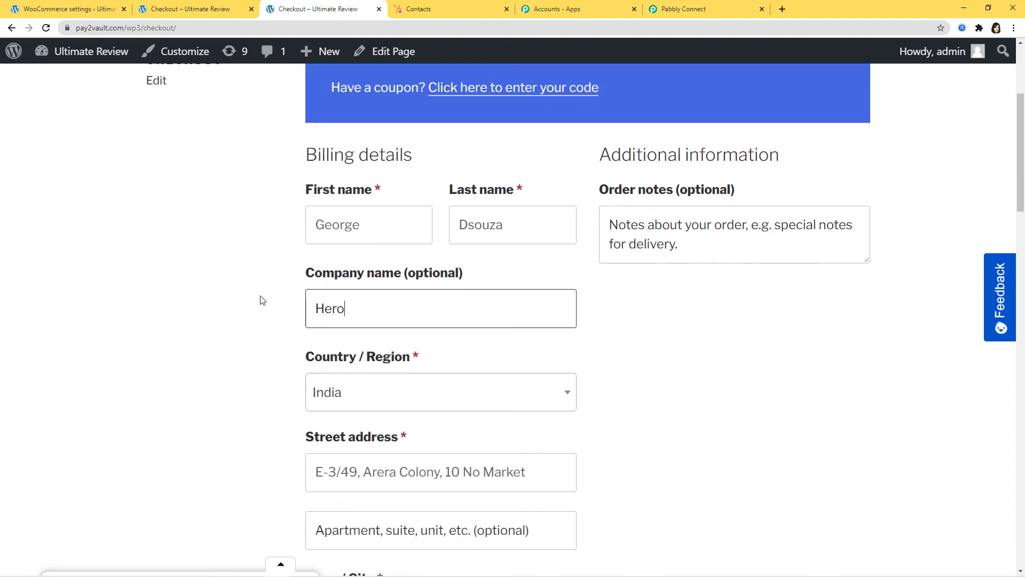
Step: Overwrite the billing phone and e-mail fields with the new customer's phone number and e-mail address
scroll(260, 294, down, 6)
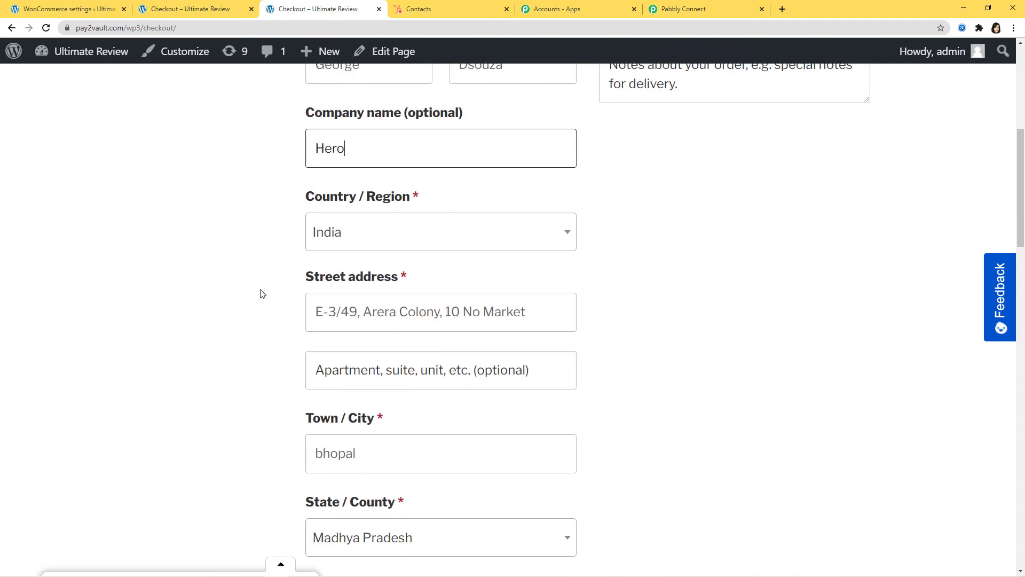
scroll(260, 294, down, 4)
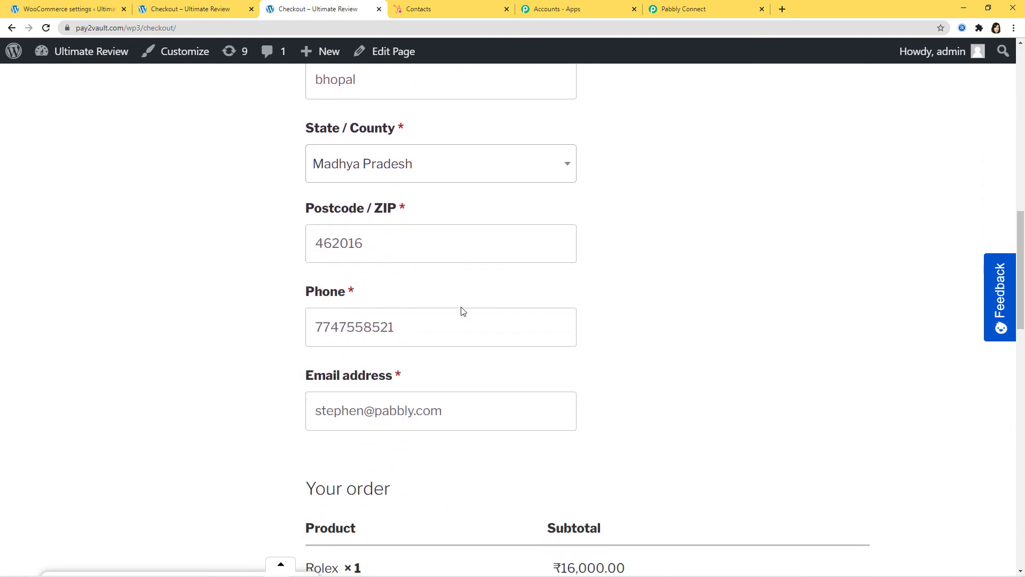
double_click(460, 311)
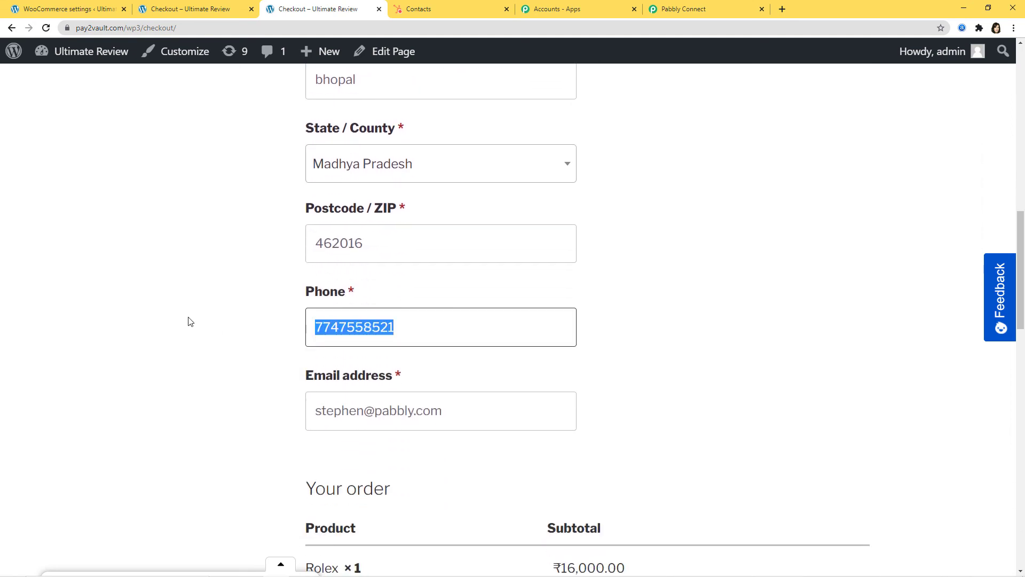
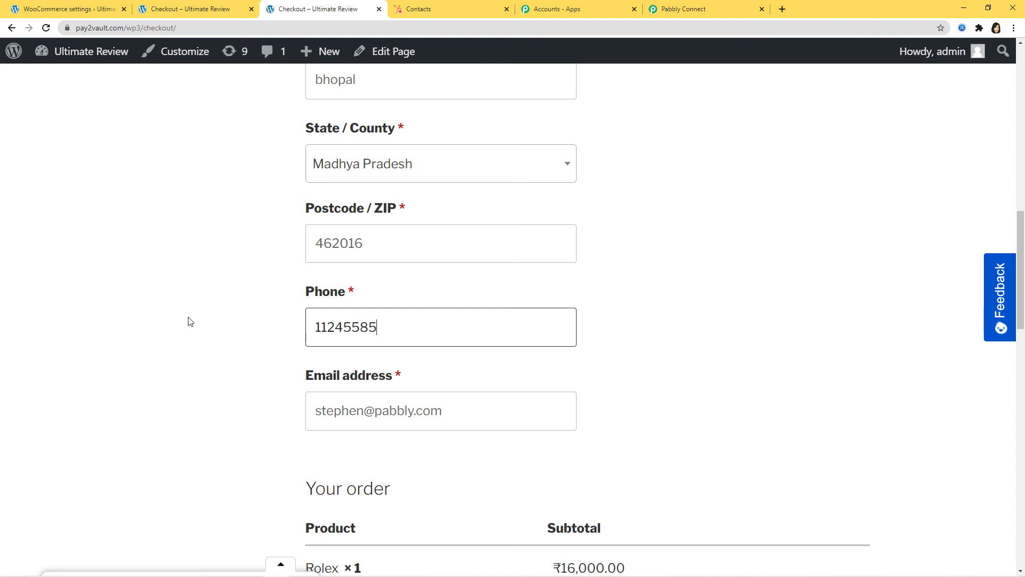
drag(458, 418, 261, 426)
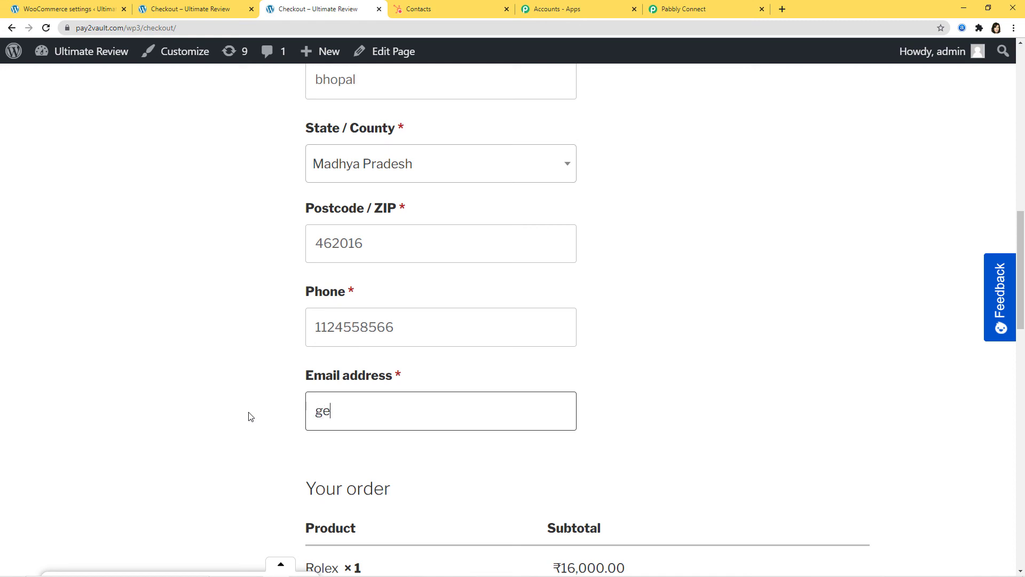
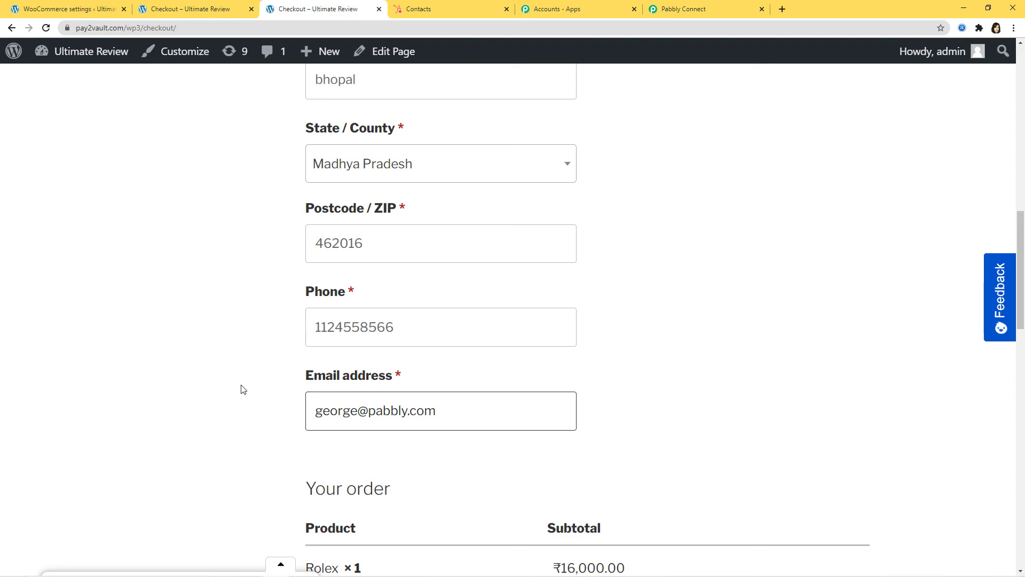
scroll(602, 366, down, 1)
scroll(704, 379, down, 10)
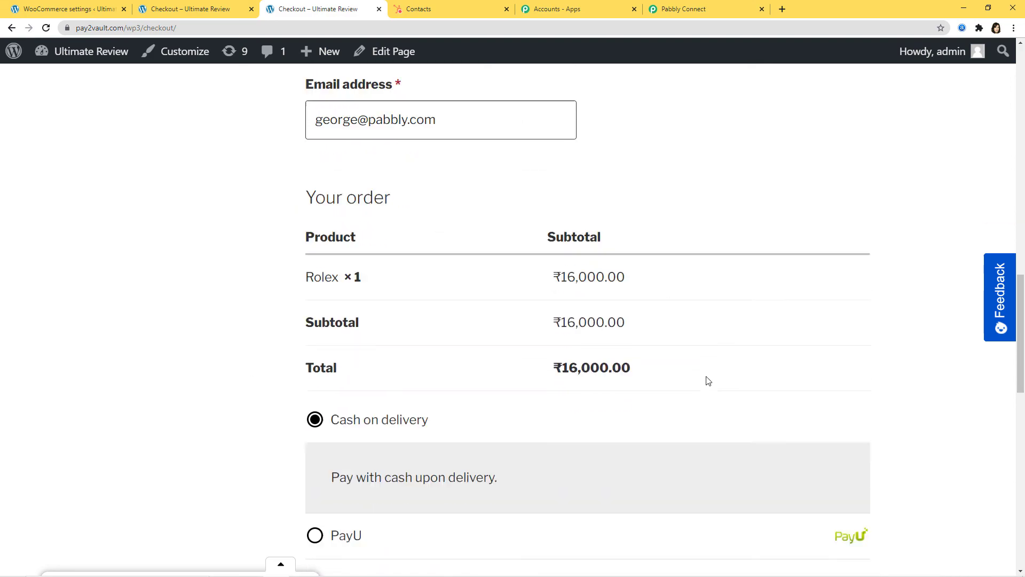
Step: Place the ₹16,000.00 cash-on-delivery Rolex order, review the confirmation, and return to HubSpot contacts
click(813, 363)
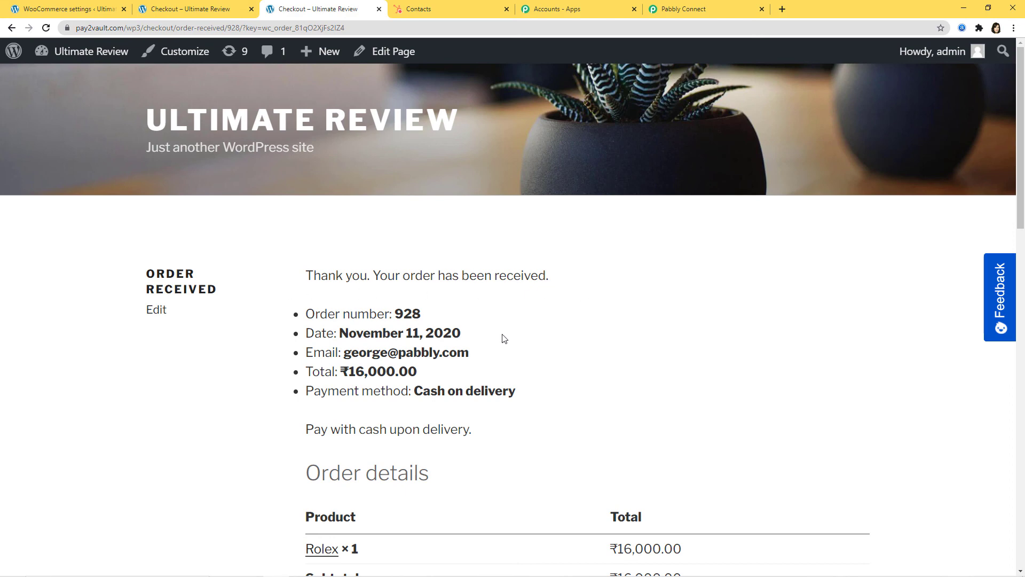
scroll(588, 359, down, 3)
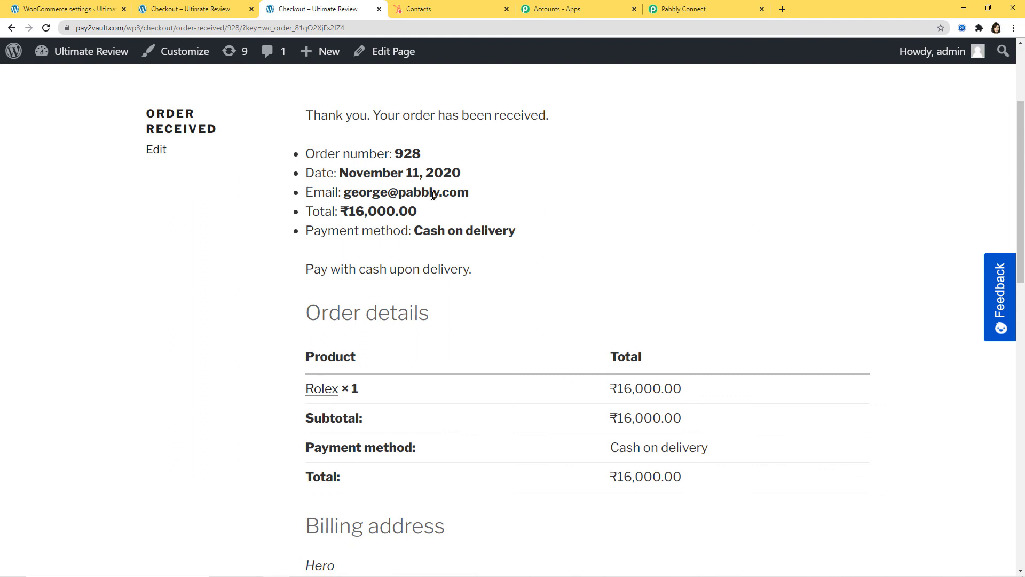
click(464, 12)
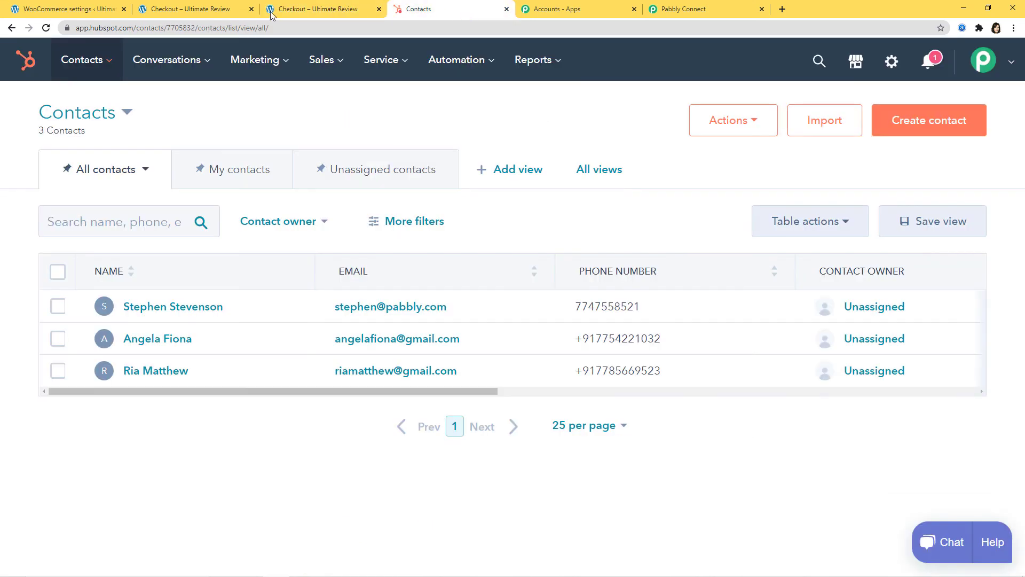
Step: Reload HubSpot contacts to confirm the order's customer now appears as the fourth contact
click(47, 29)
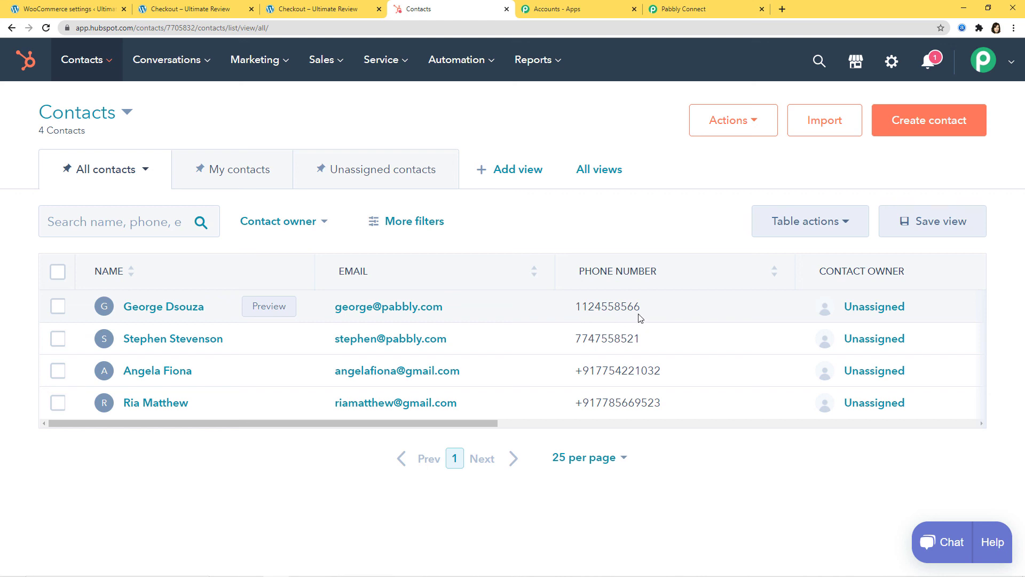
click(709, 11)
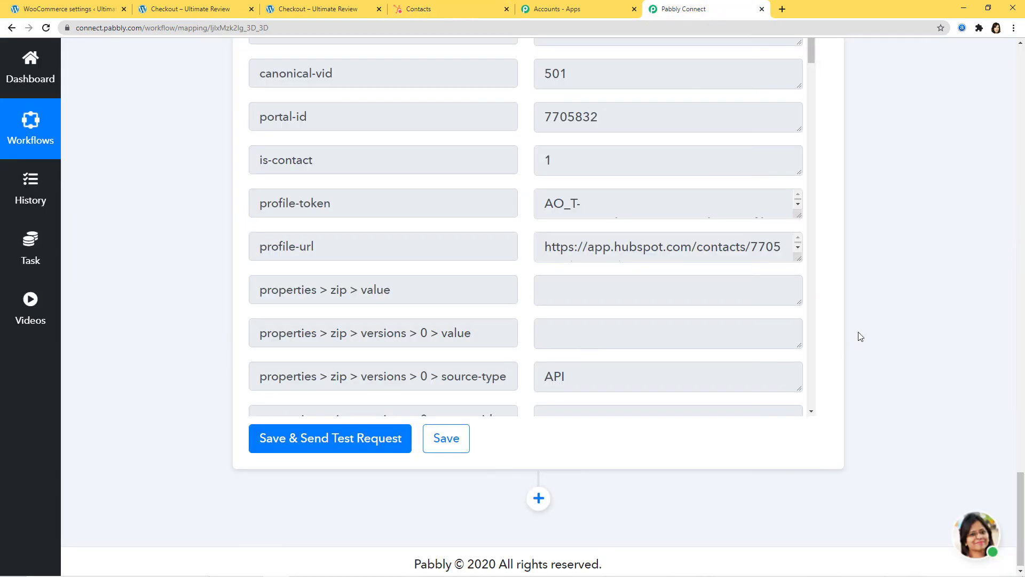
Step: Scroll to the top of the workflow to view the New Order Created trigger and Create a New Contact action
scroll(891, 323, up, 15)
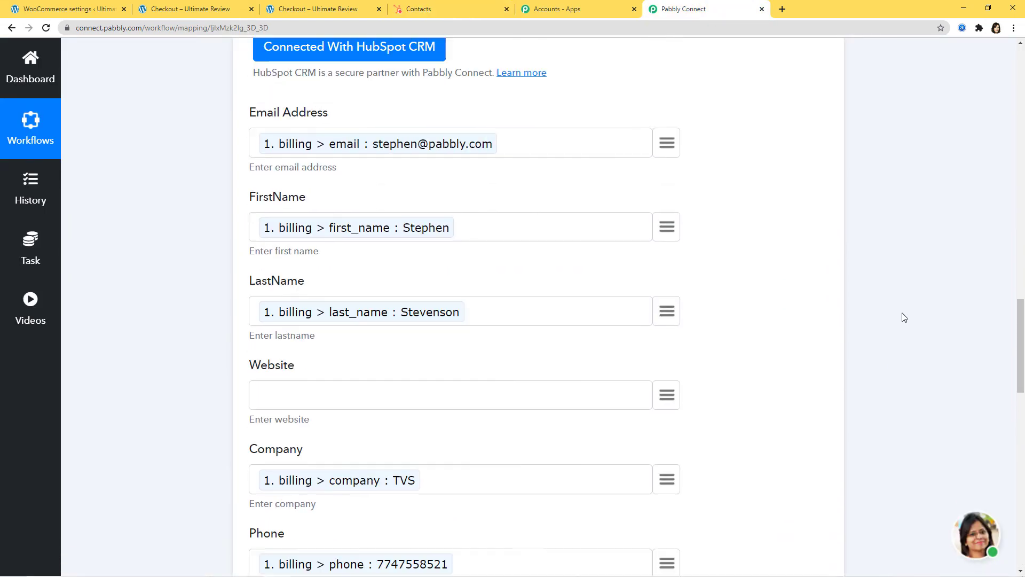
scroll(902, 312, up, 10)
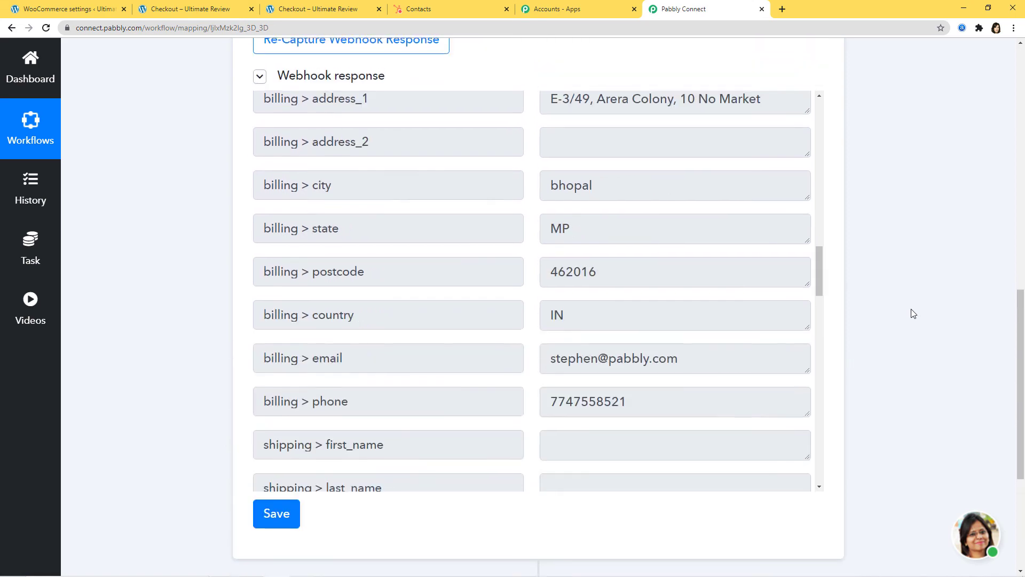
scroll(880, 283, up, 4)
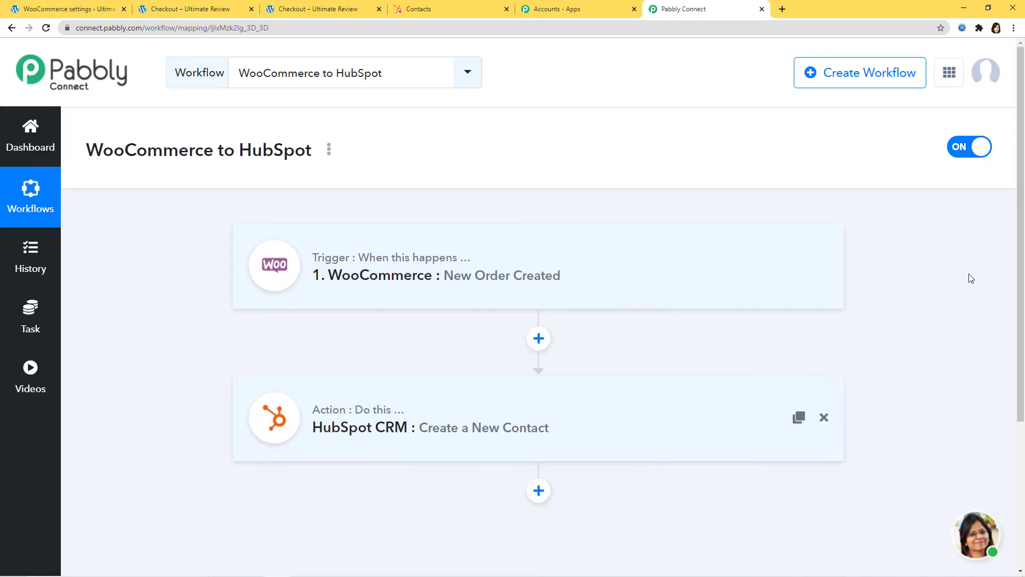